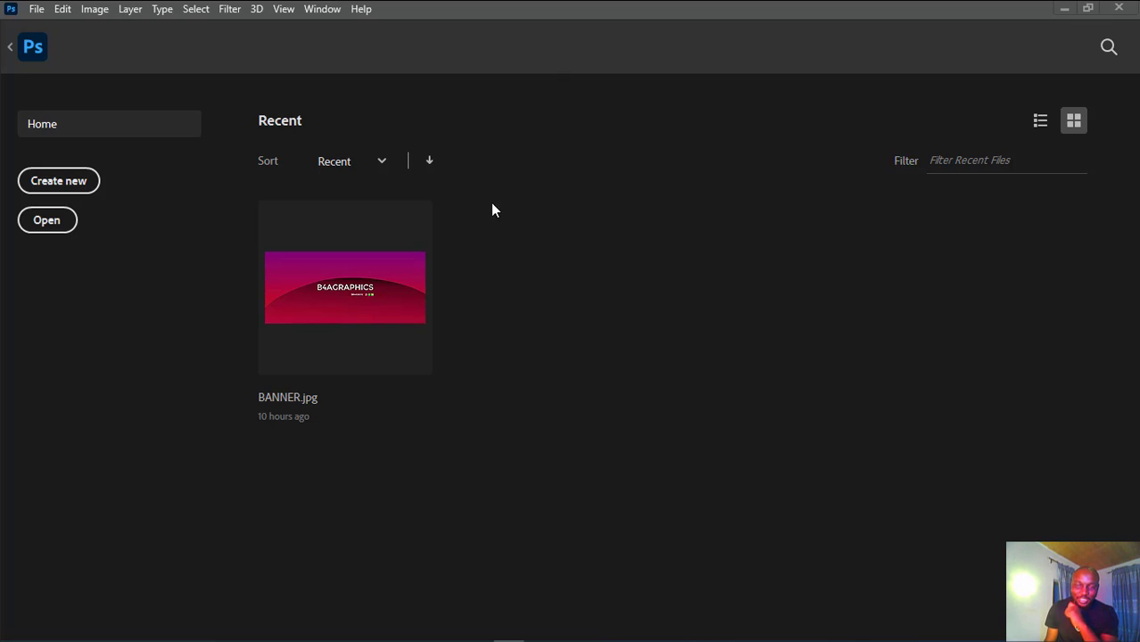
Start a new document from the Home screen to open the New Document settings
left_click(69, 182)
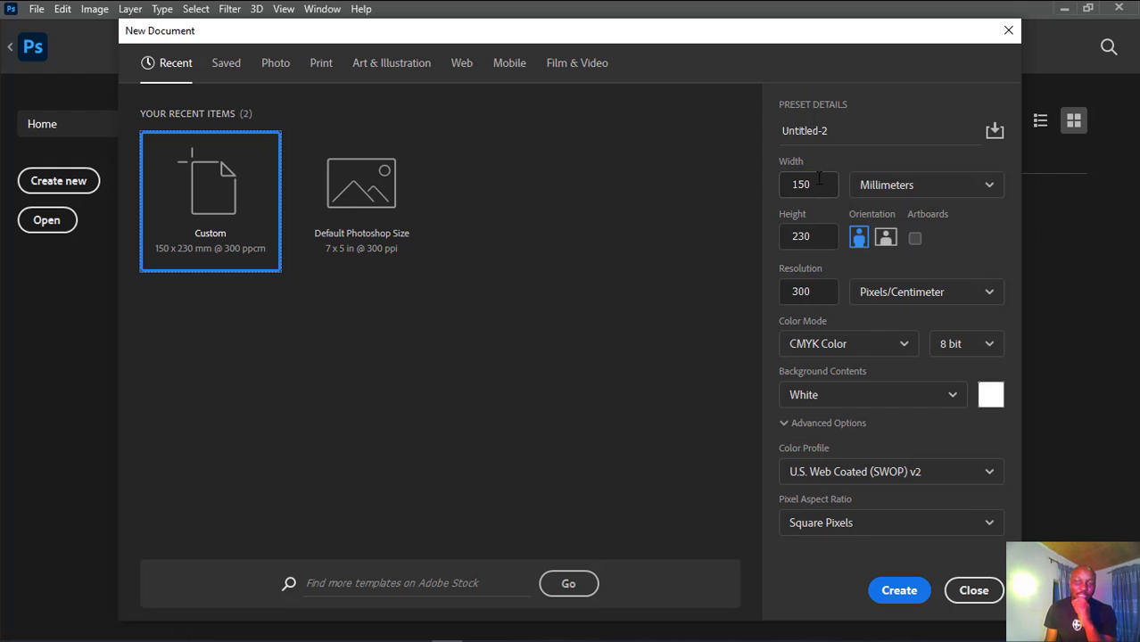
Switch the document size units to Pixels and enter 1080 as the width
left_click(884, 187)
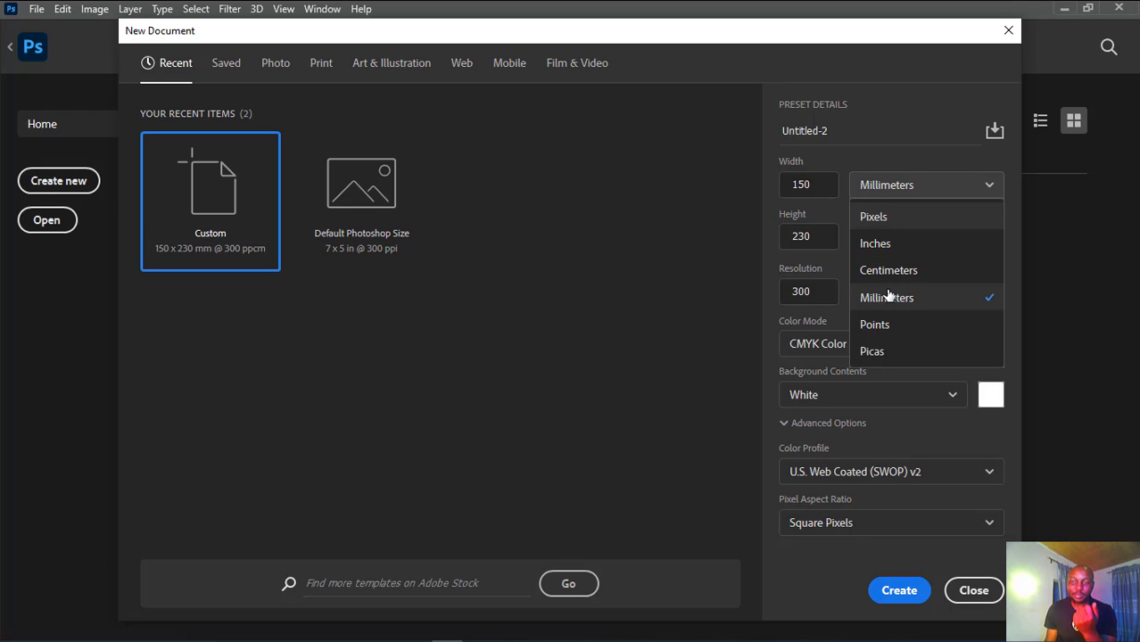
left_click(879, 152)
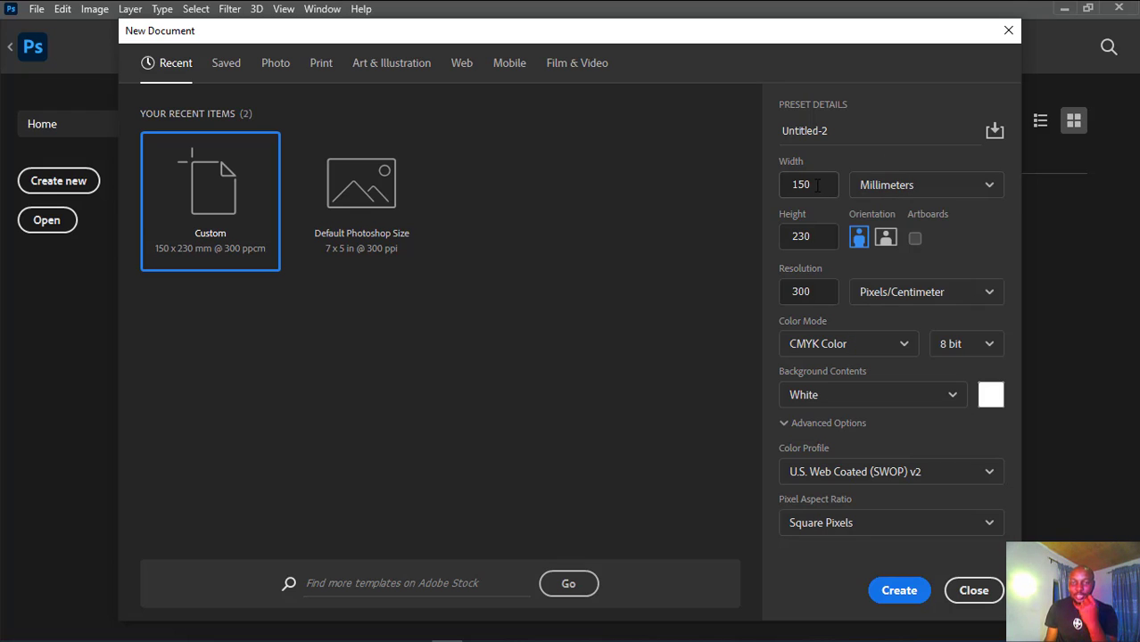
left_click(890, 186)
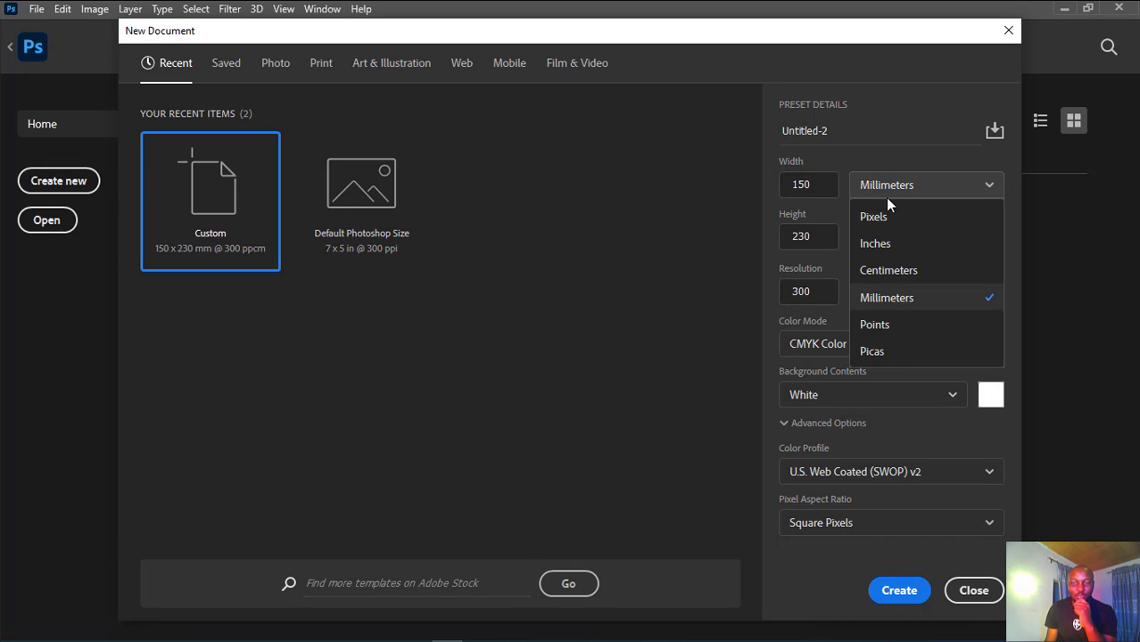
left_click(879, 217)
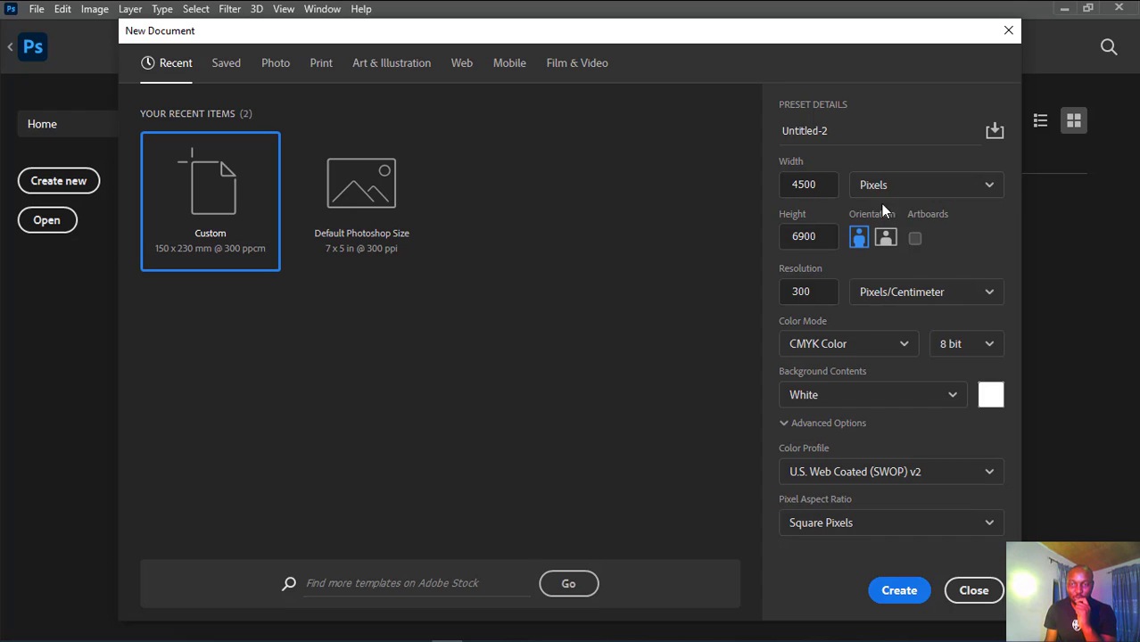
left_click(808, 184)
left_click(813, 184)
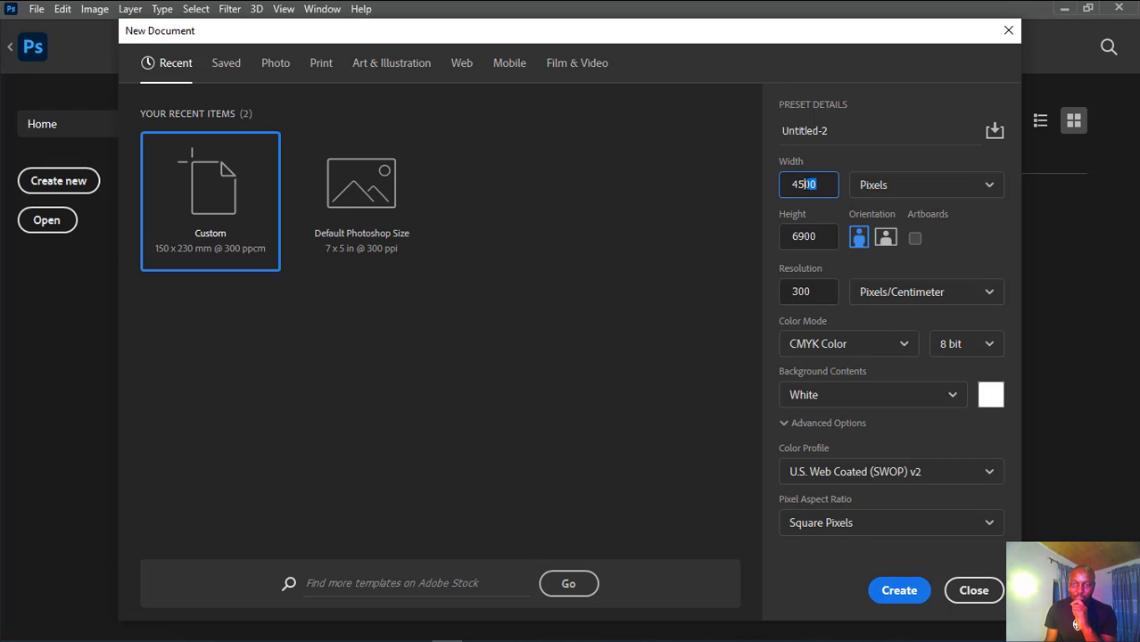
left_click(891, 185)
left_click(864, 186)
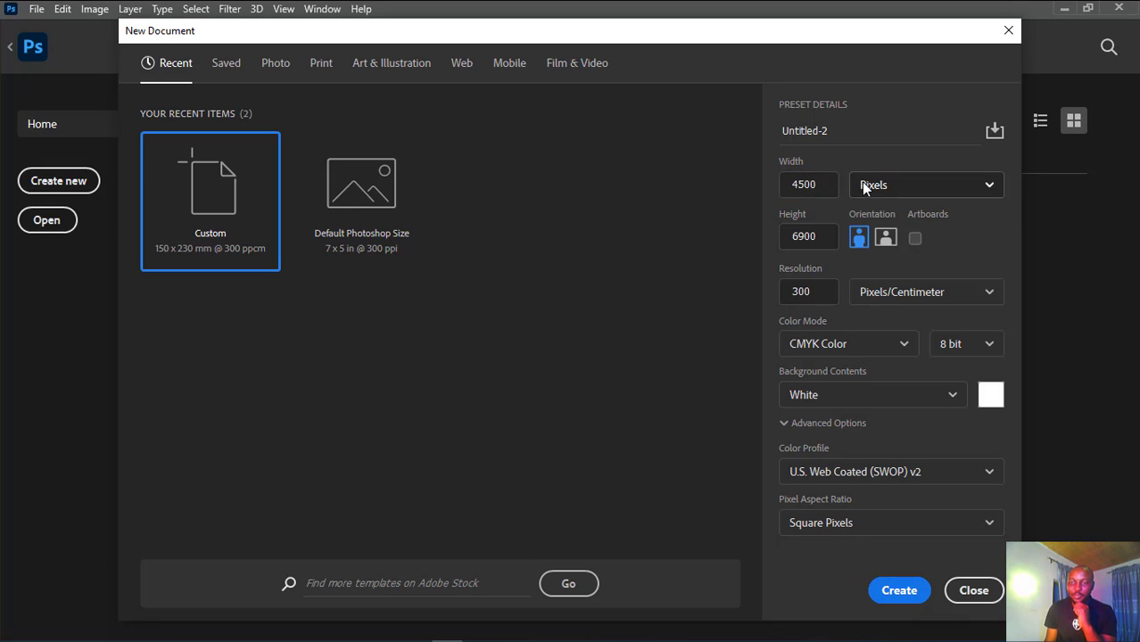
left_click(808, 183)
type("1080")
key("Tab")
type("1080")
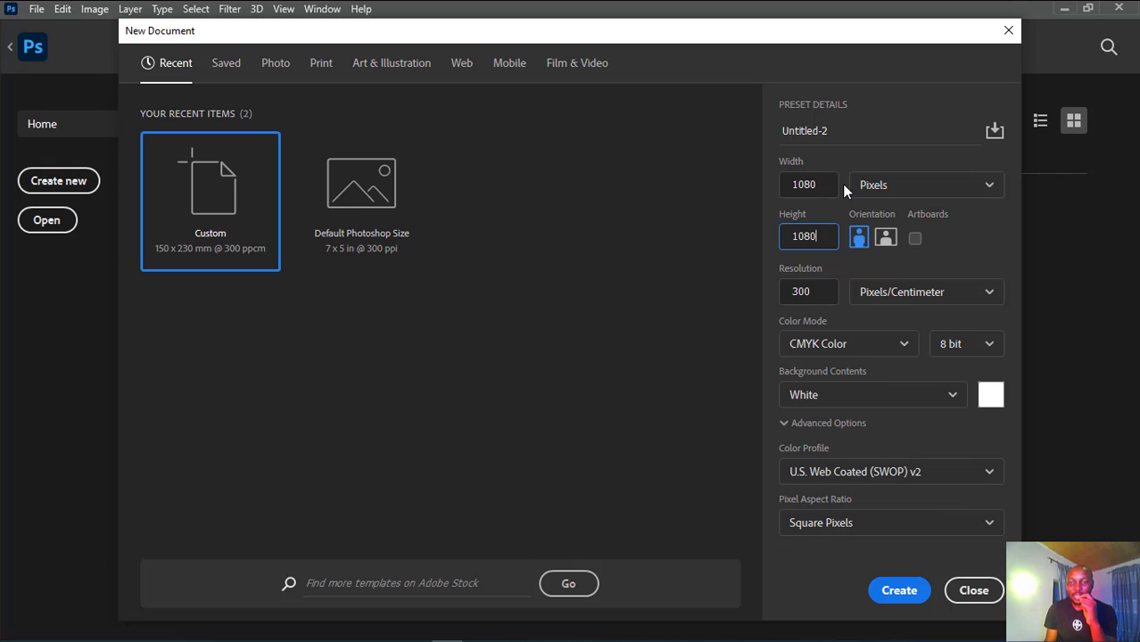
Try Millimeters, return the units to Pixels, and set Color Mode to RGB Color
left_click(873, 185)
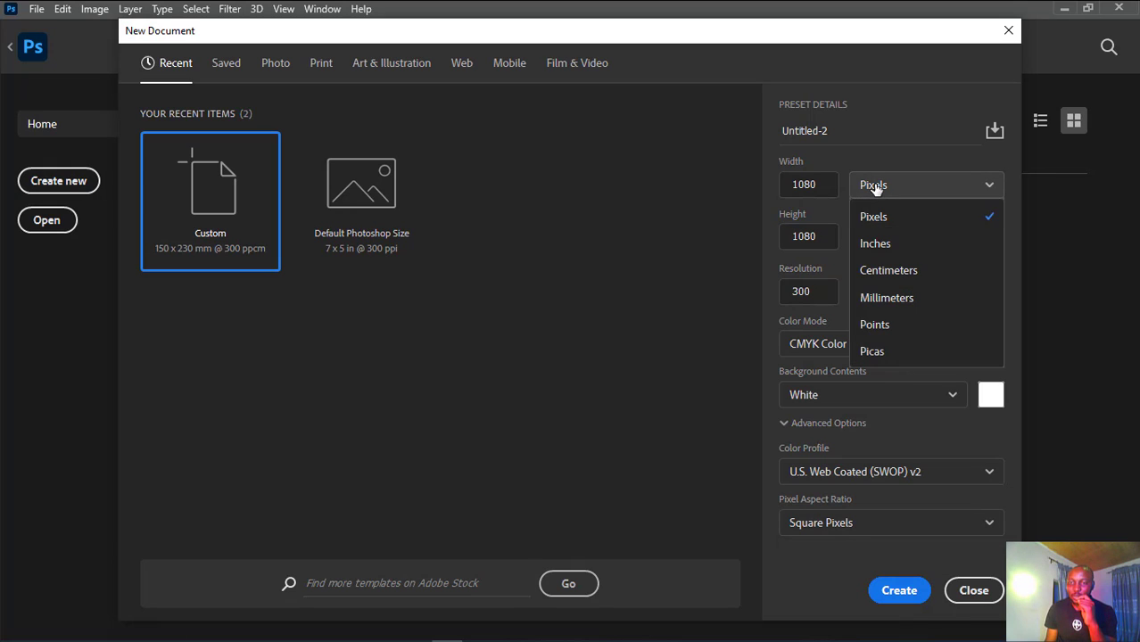
left_click(903, 299)
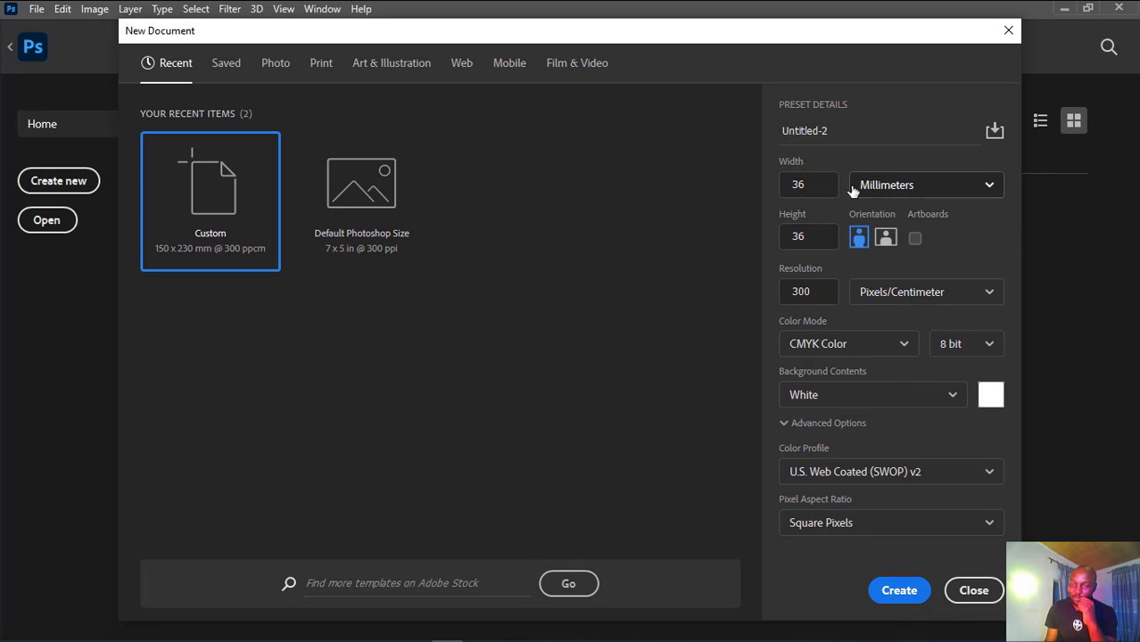
left_click(886, 188)
left_click(884, 188)
left_click(884, 192)
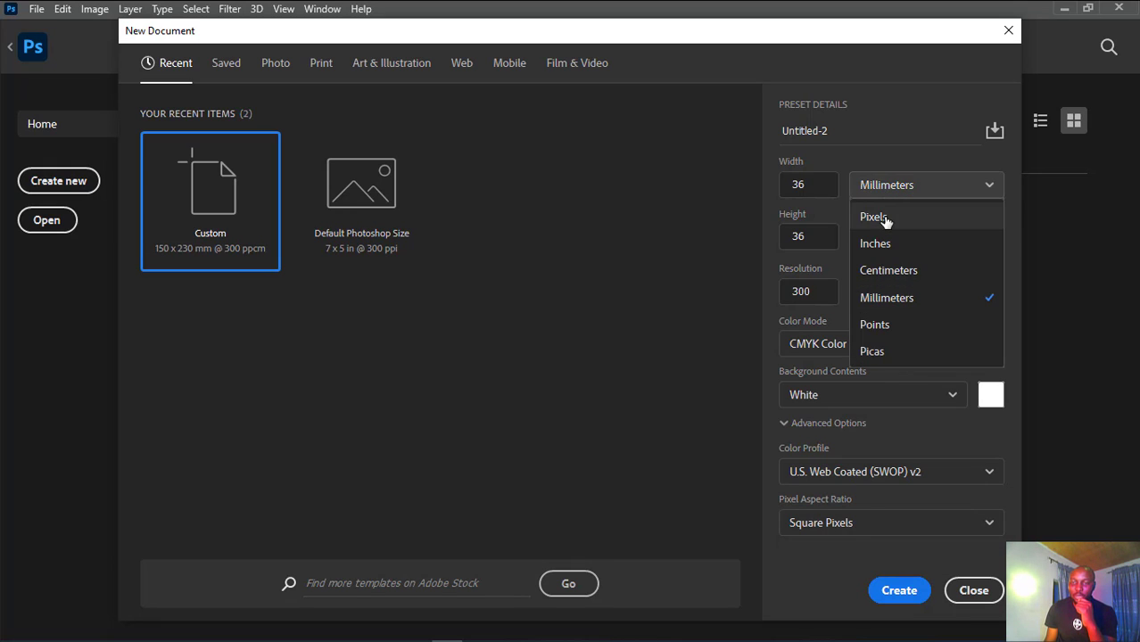
left_click(881, 218)
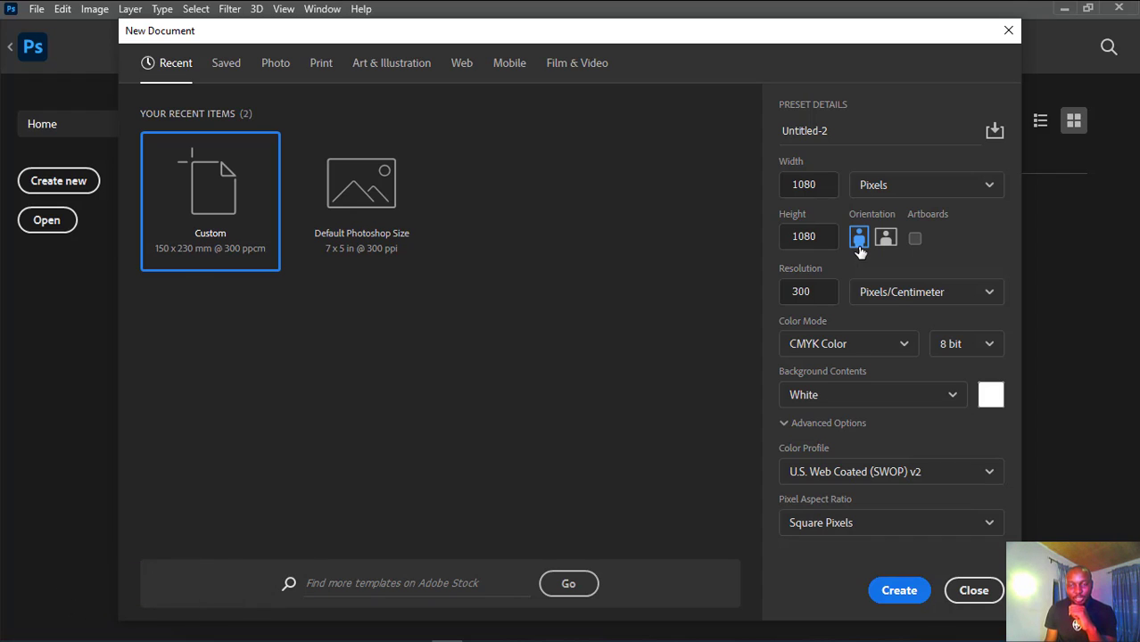
left_click(914, 239)
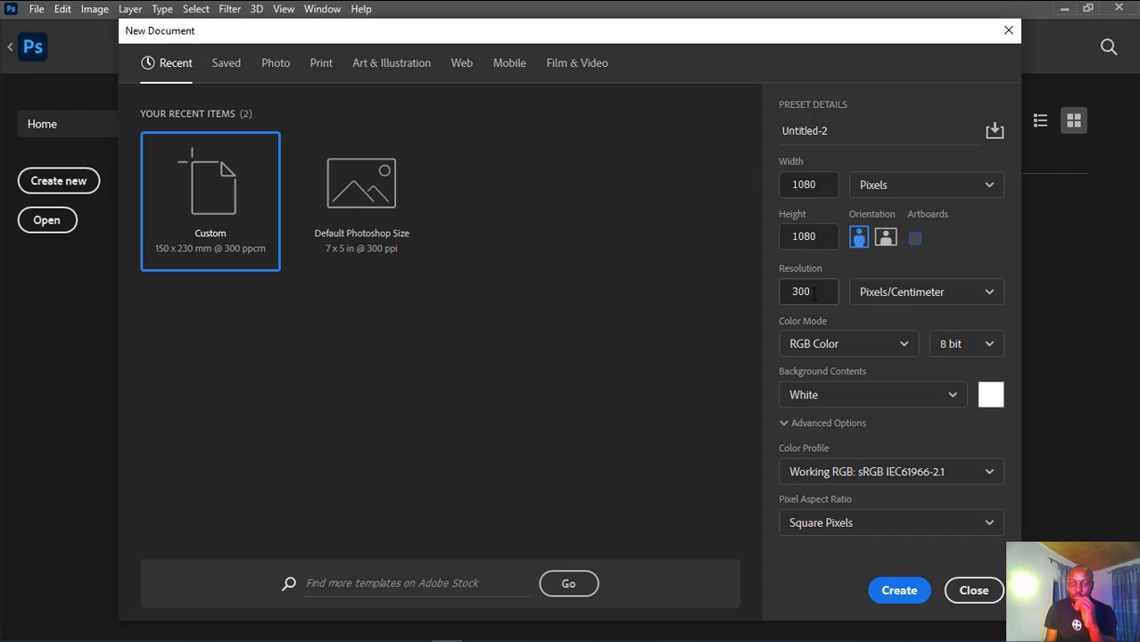
left_click(814, 294)
left_click(818, 294)
left_click_drag(818, 294, 789, 292)
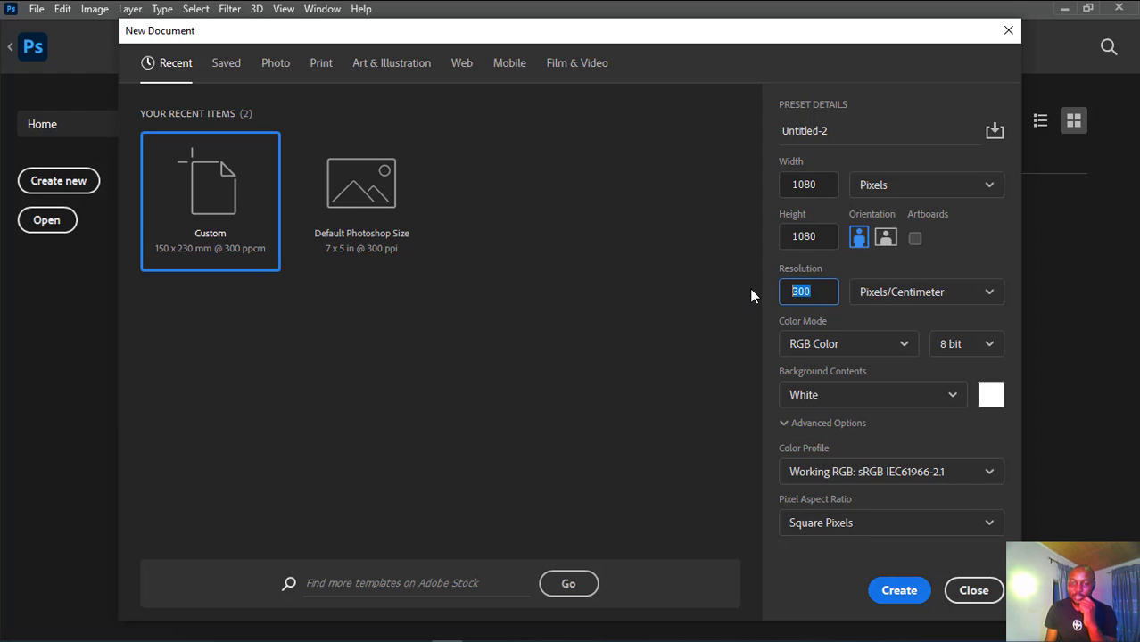
left_click(820, 293)
left_click_drag(820, 294, 776, 297)
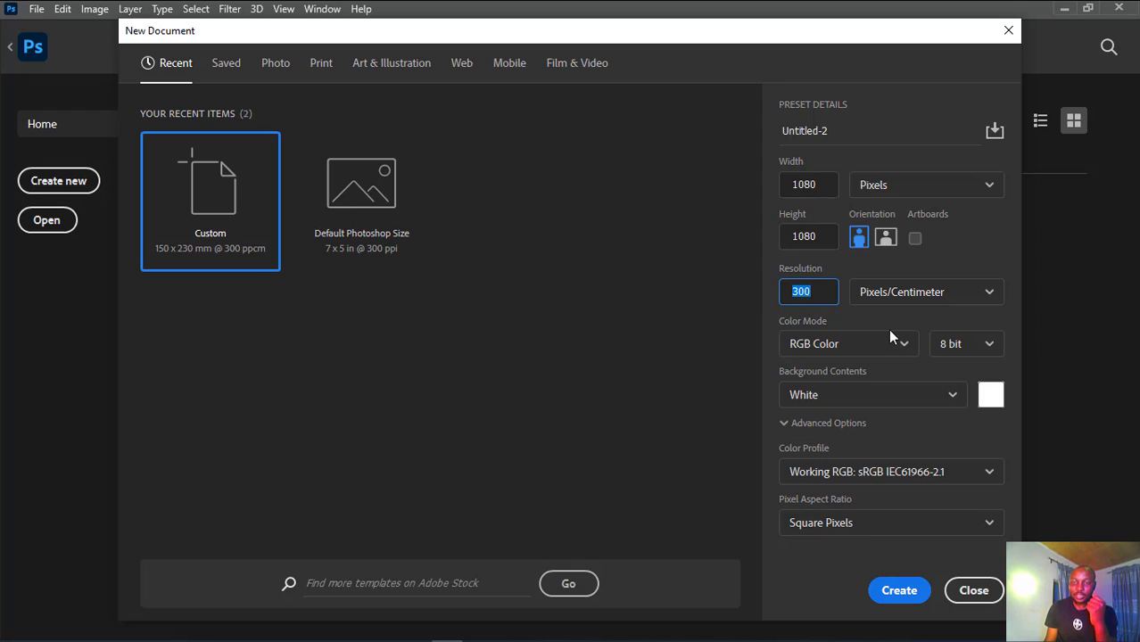
left_click(839, 348)
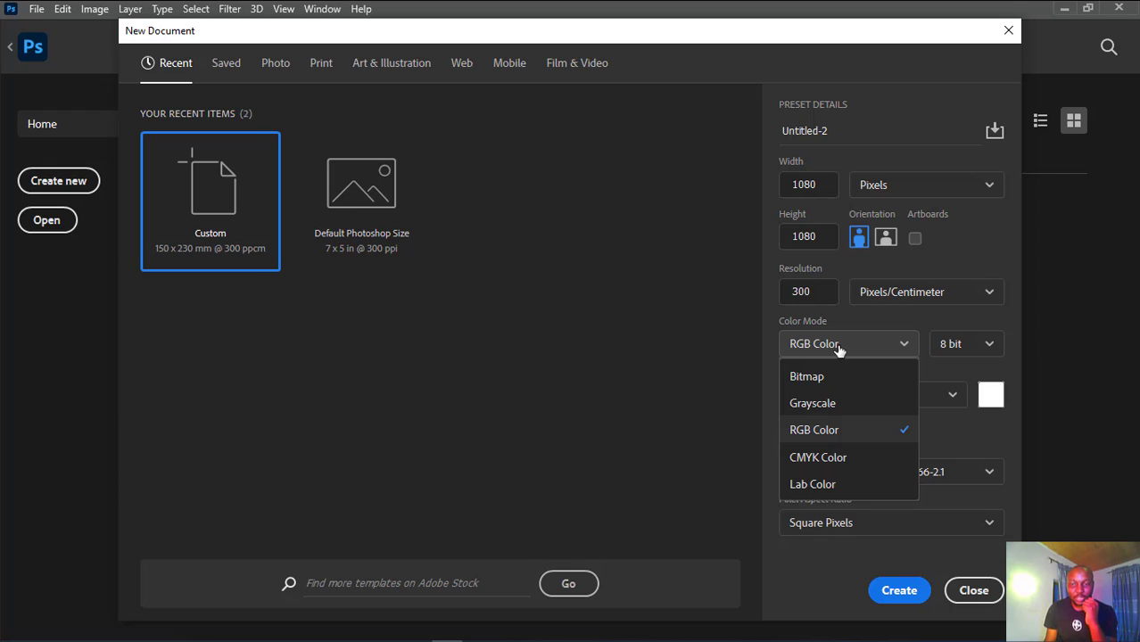
left_click(837, 430)
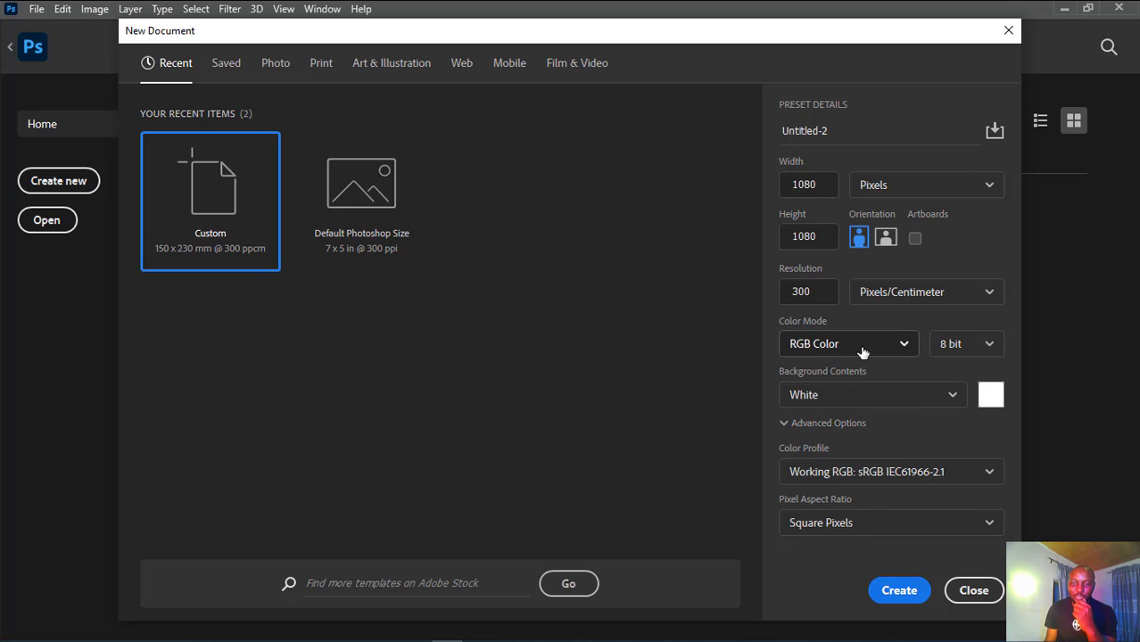
left_click(859, 351)
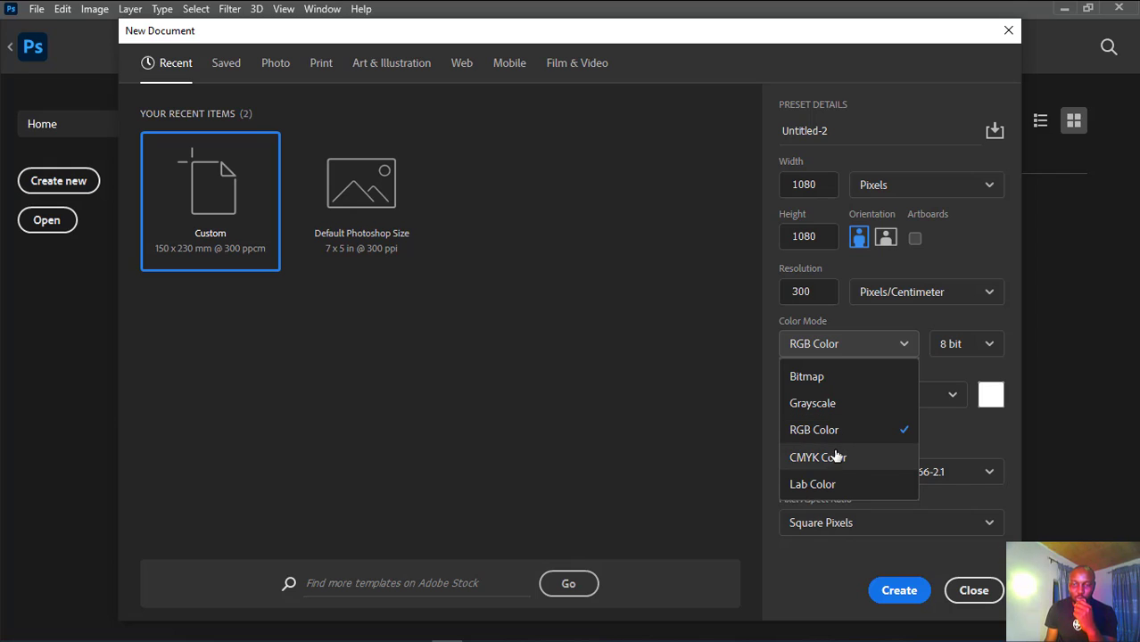
left_click(842, 346)
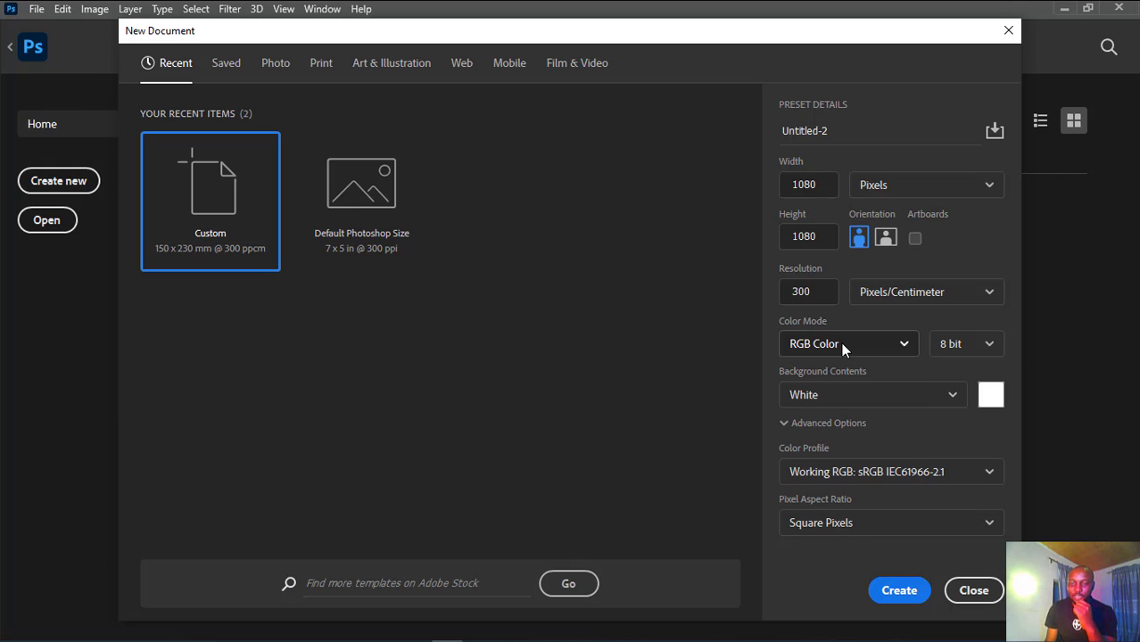
left_click_drag(813, 291, 764, 299)
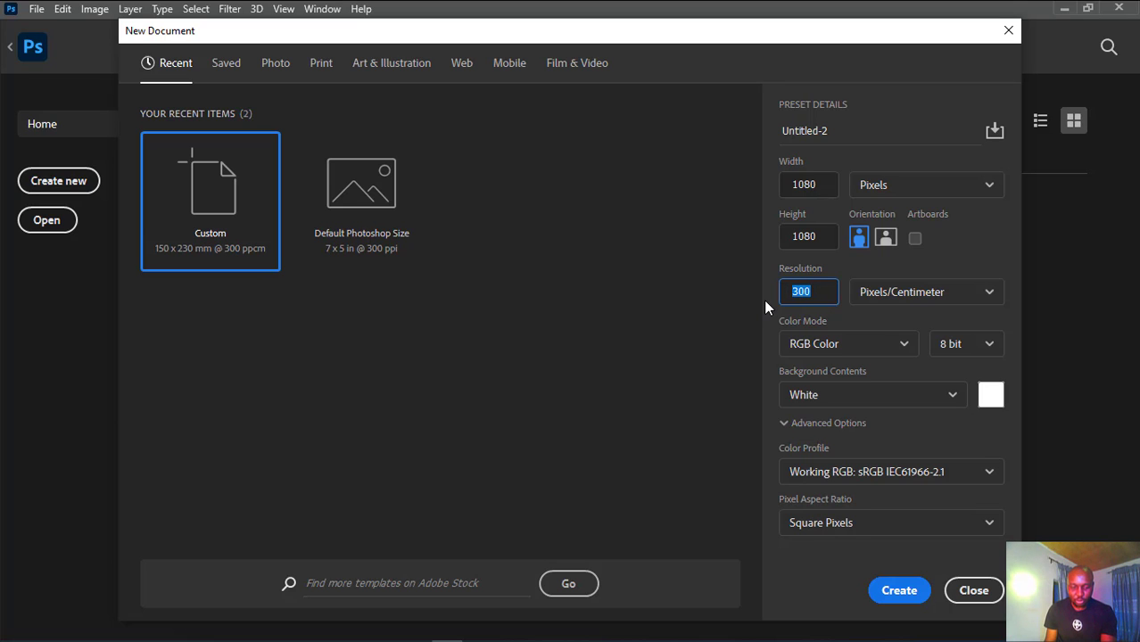
Create the document at 72 pixels/cm resolution, then close the Untitled-1 document
type("72")
key("Return")
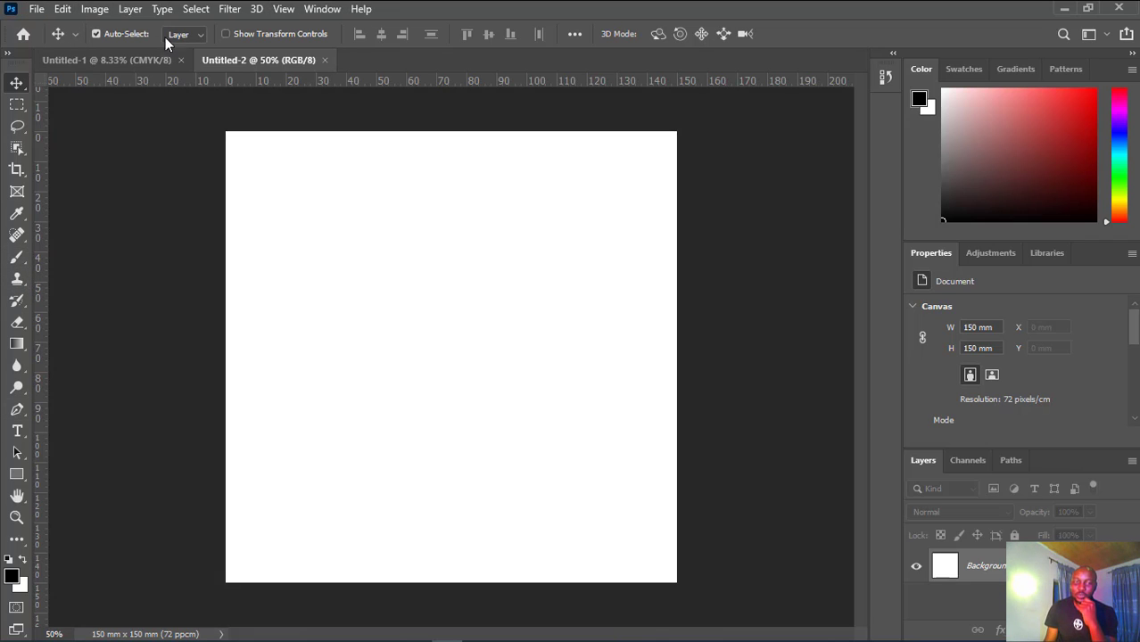
key("ctrl+Tab")
left_click(245, 56)
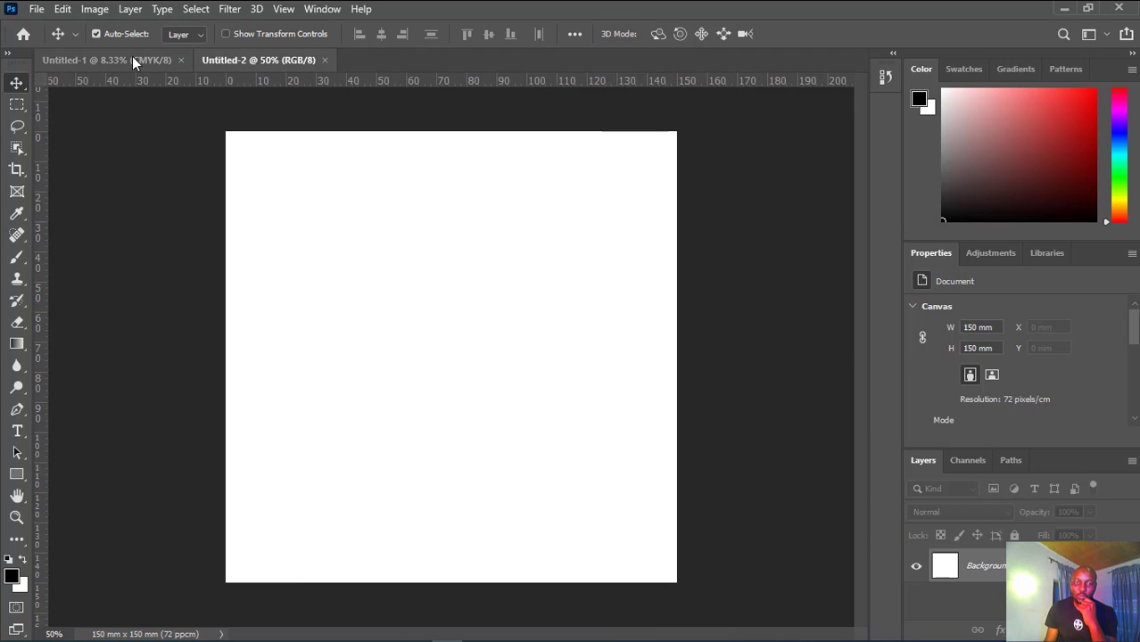
left_click(133, 56)
left_click(217, 57)
left_click(137, 56)
left_click(181, 60)
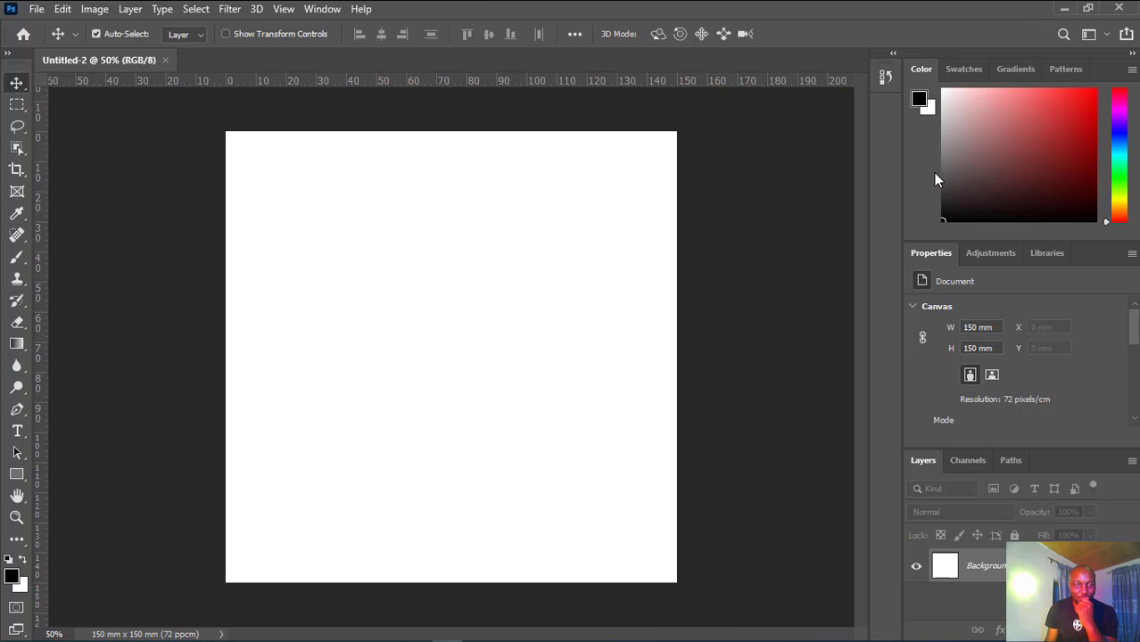
Try the 3D workspace, return to Graphic and Web, and reopen the workspace list
left_click(1108, 36)
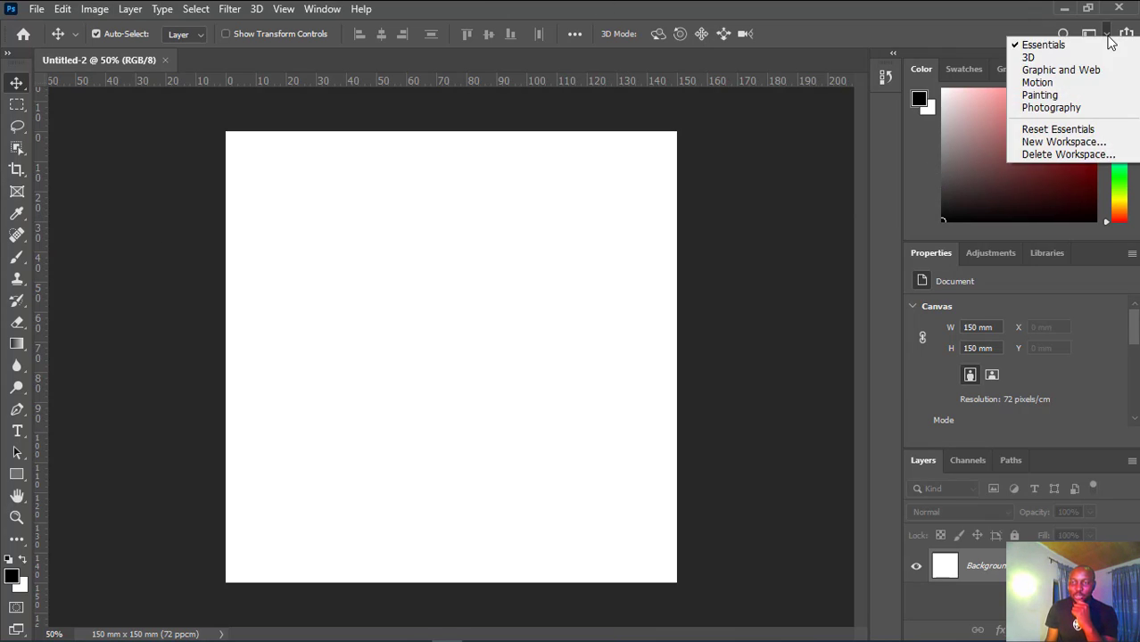
left_click(1033, 56)
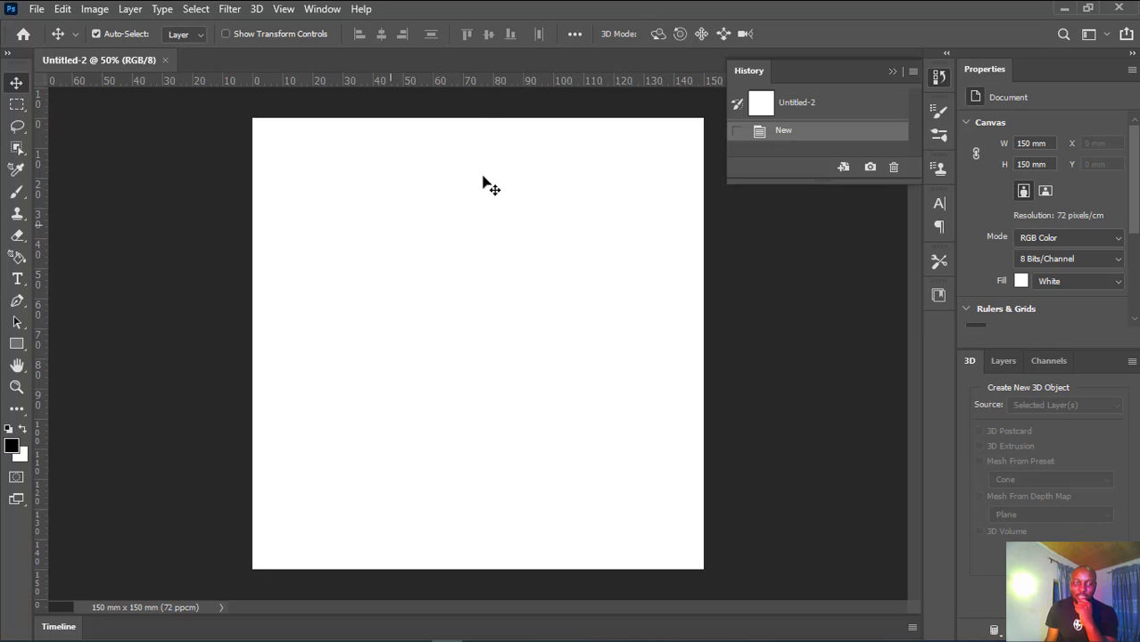
left_click(1109, 34)
left_click(1046, 67)
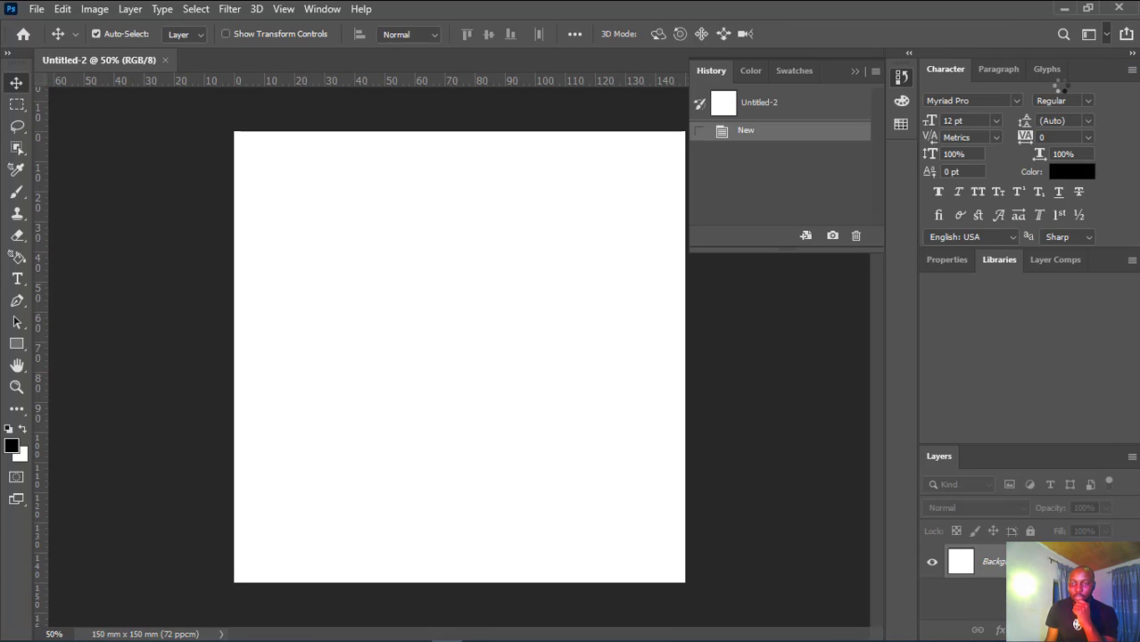
left_click(1106, 34)
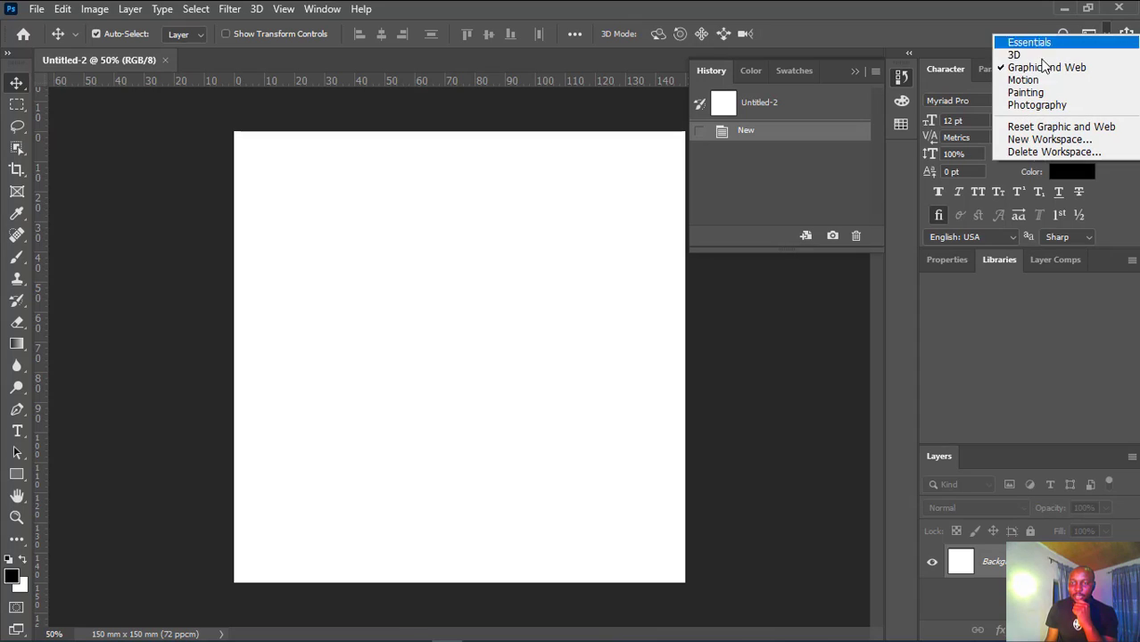
left_click(1040, 107)
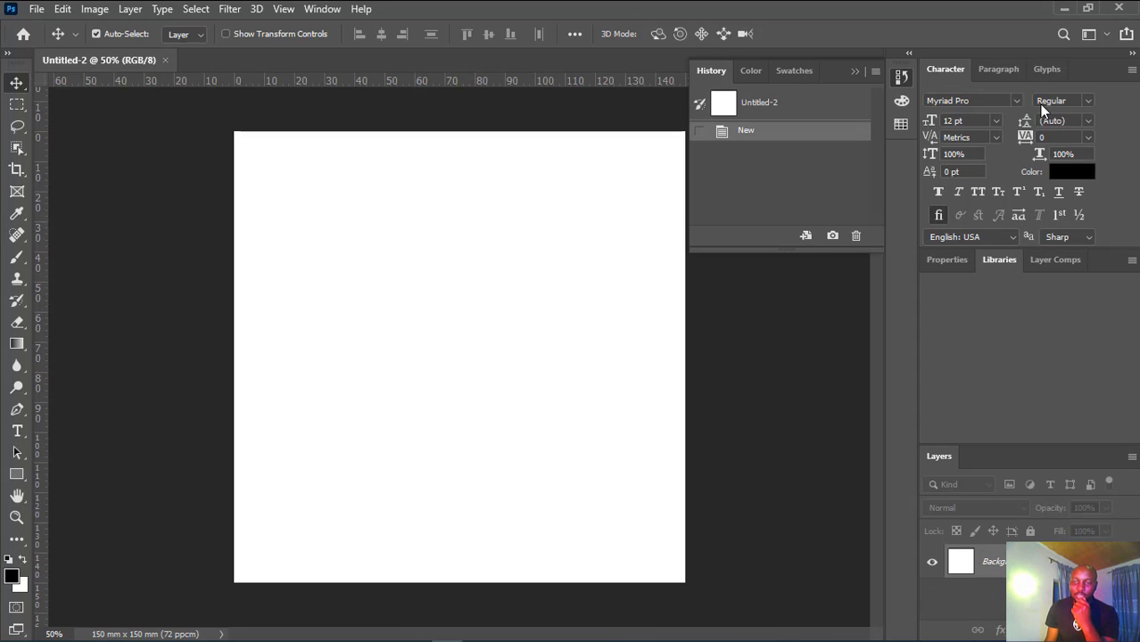
left_click(1108, 36)
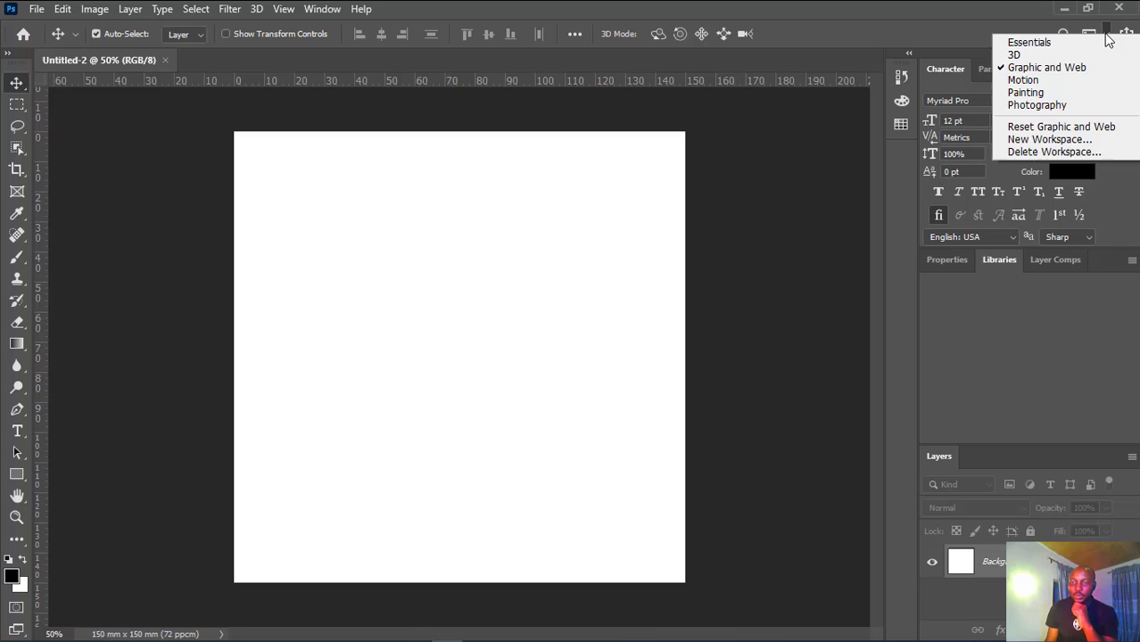
Save a new workspace named 'Tiger' and confirm it is checked as active
left_click(1053, 141)
left_click(509, 170)
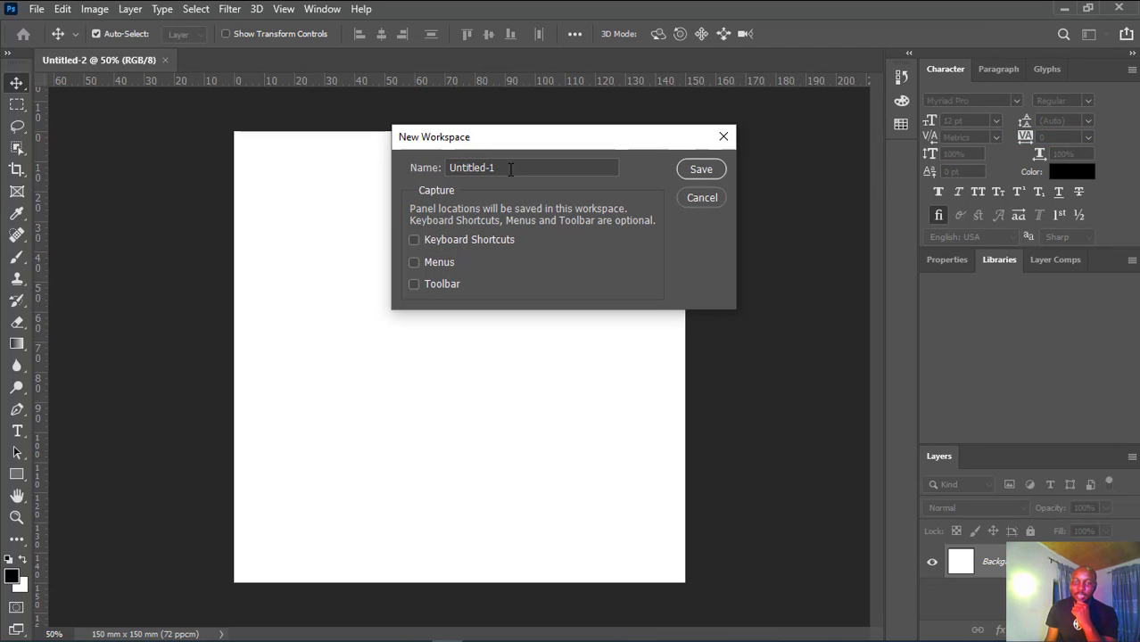
key("ctrl+a")
type("T")
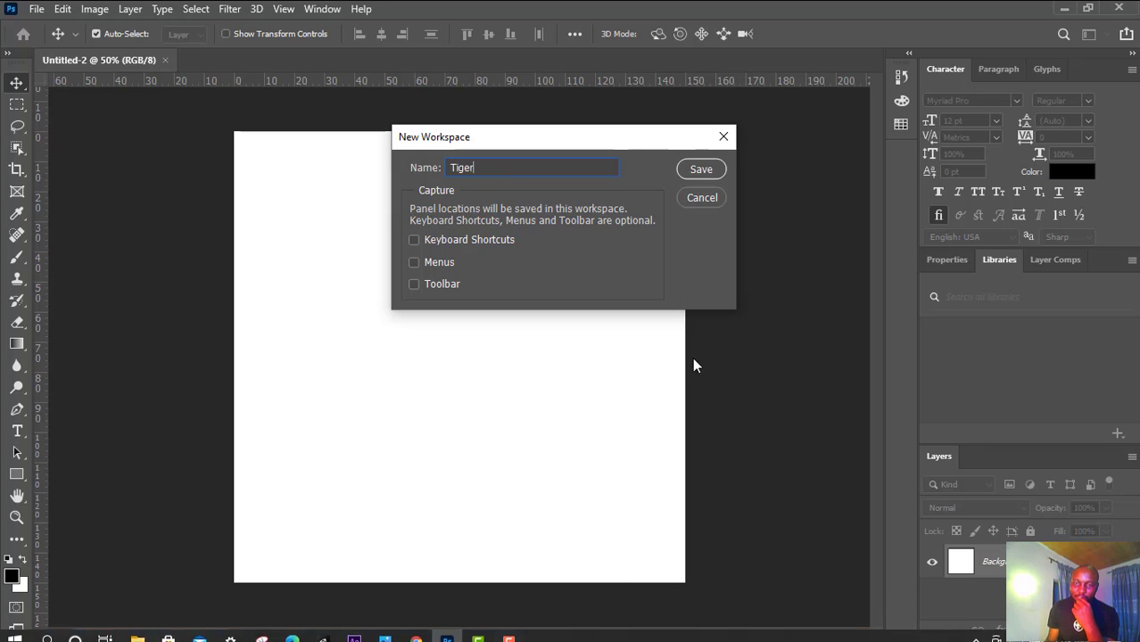
left_click(702, 168)
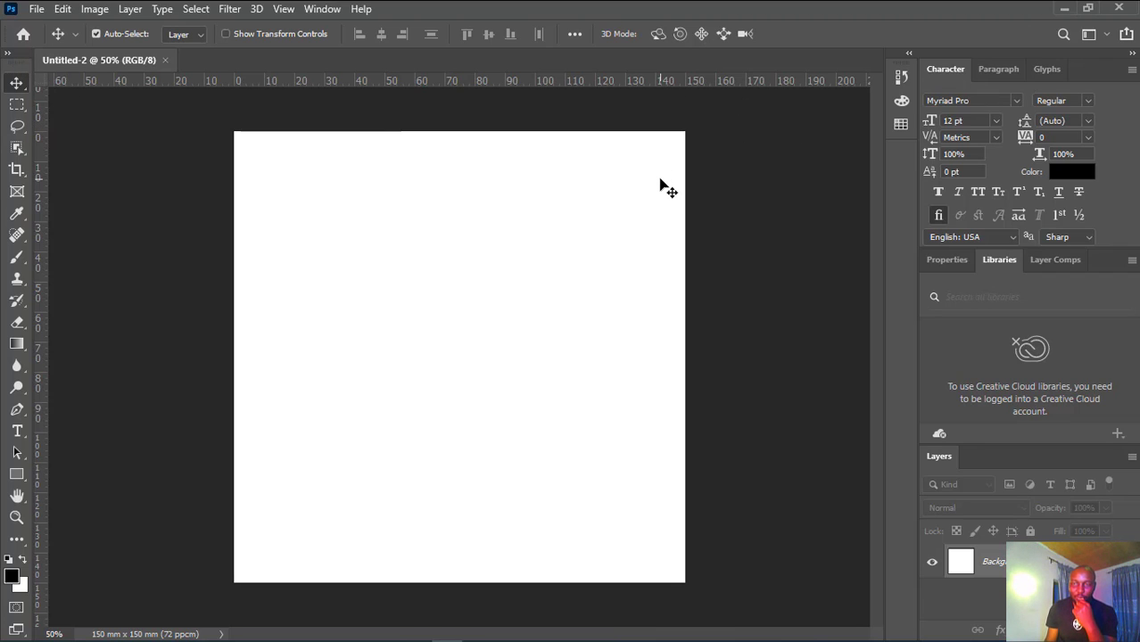
left_click(1107, 35)
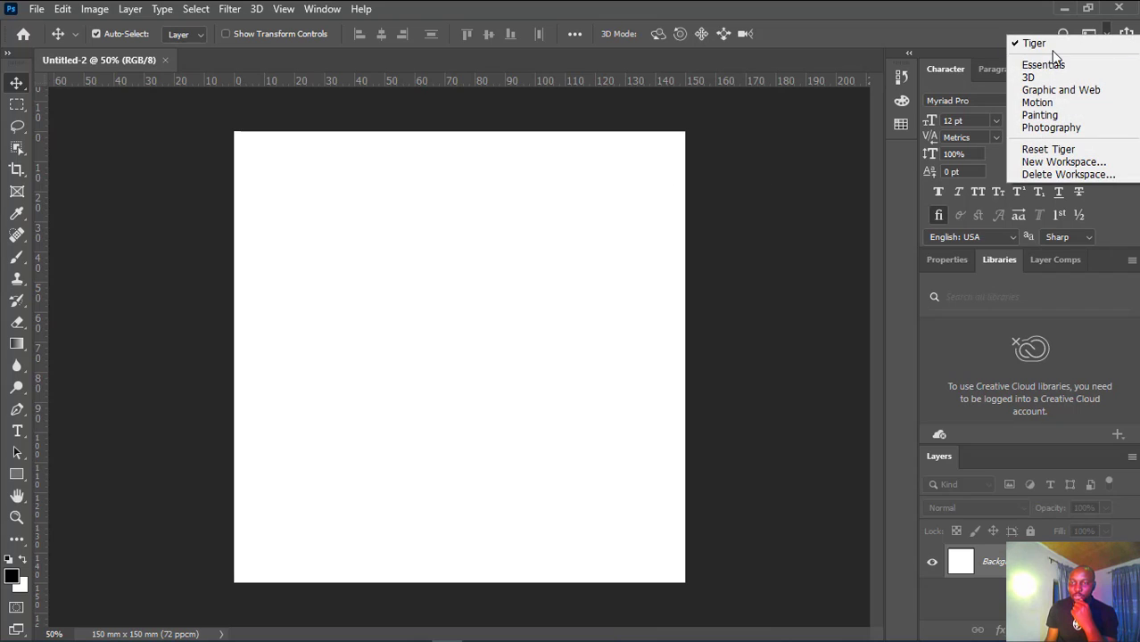
Float the toolbar and the Character, Glyphs, Libraries, Layer Comps, Properties and Layers panels
left_click(1111, 42)
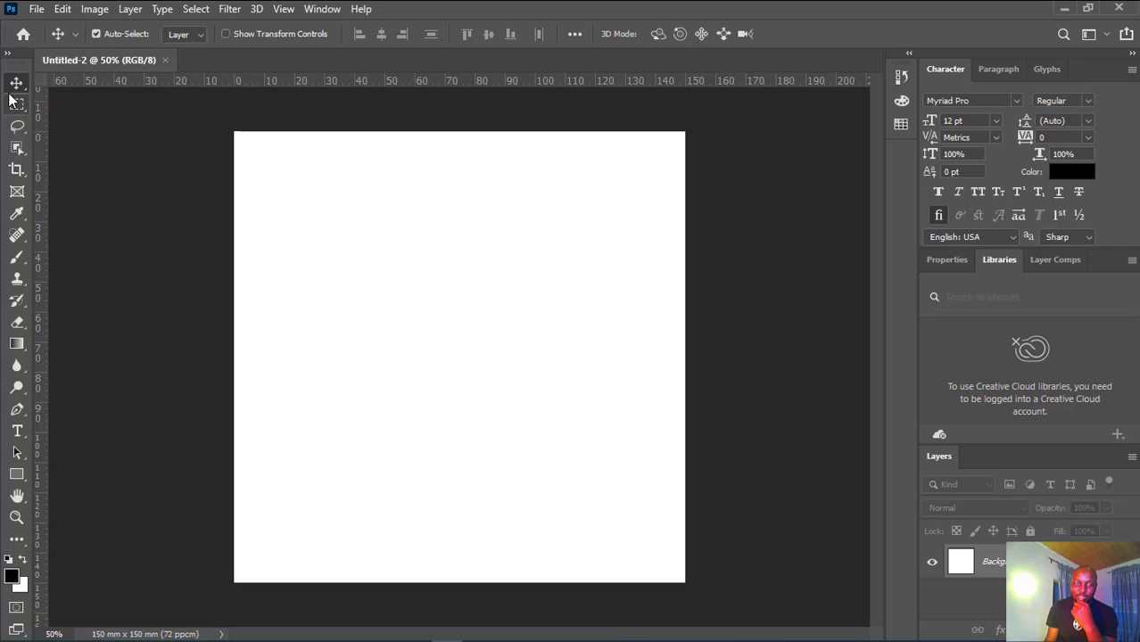
left_click_drag(22, 60, 278, 121)
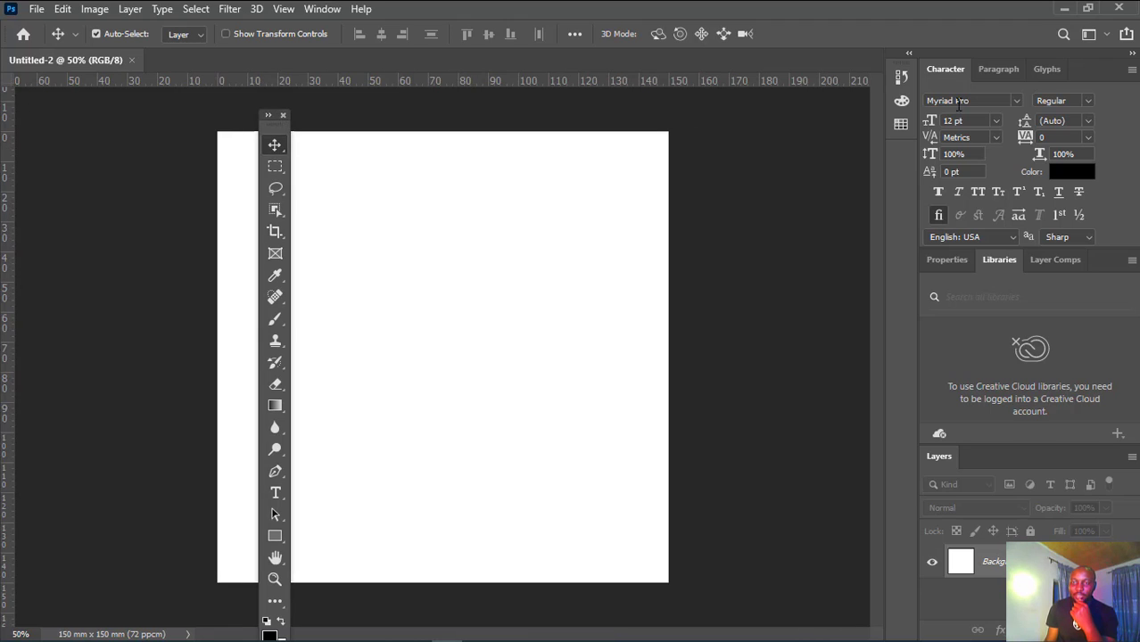
left_click_drag(953, 75, 488, 160)
left_click_drag(968, 68, 75, 205)
left_click_drag(1004, 75, 93, 381)
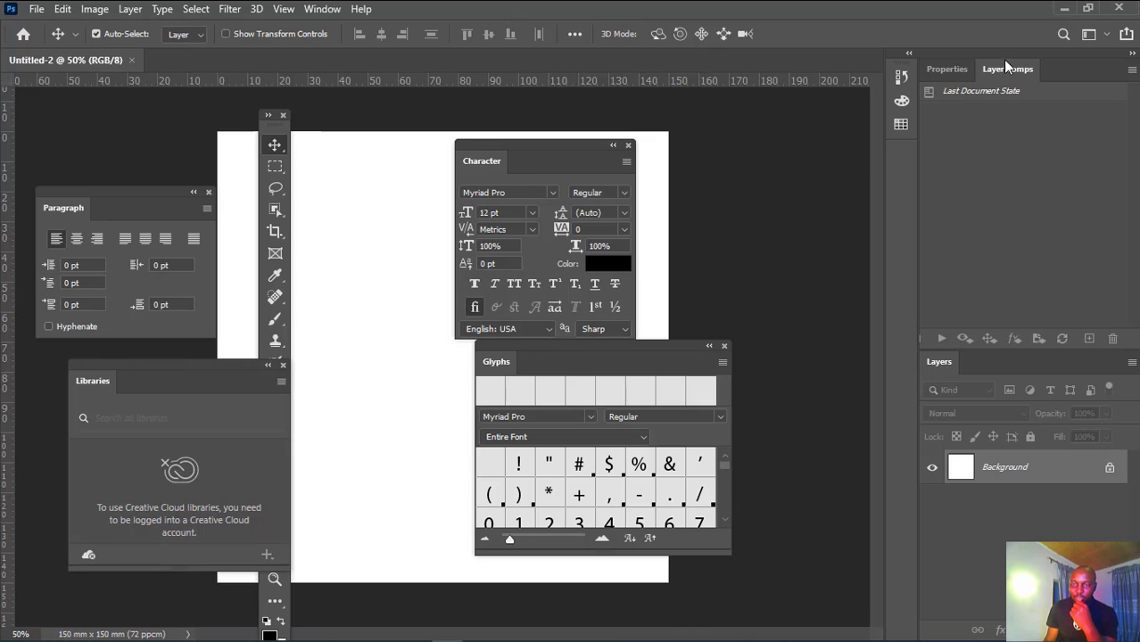
left_click_drag(1007, 69, 398, 223)
left_click_drag(947, 74, 657, 173)
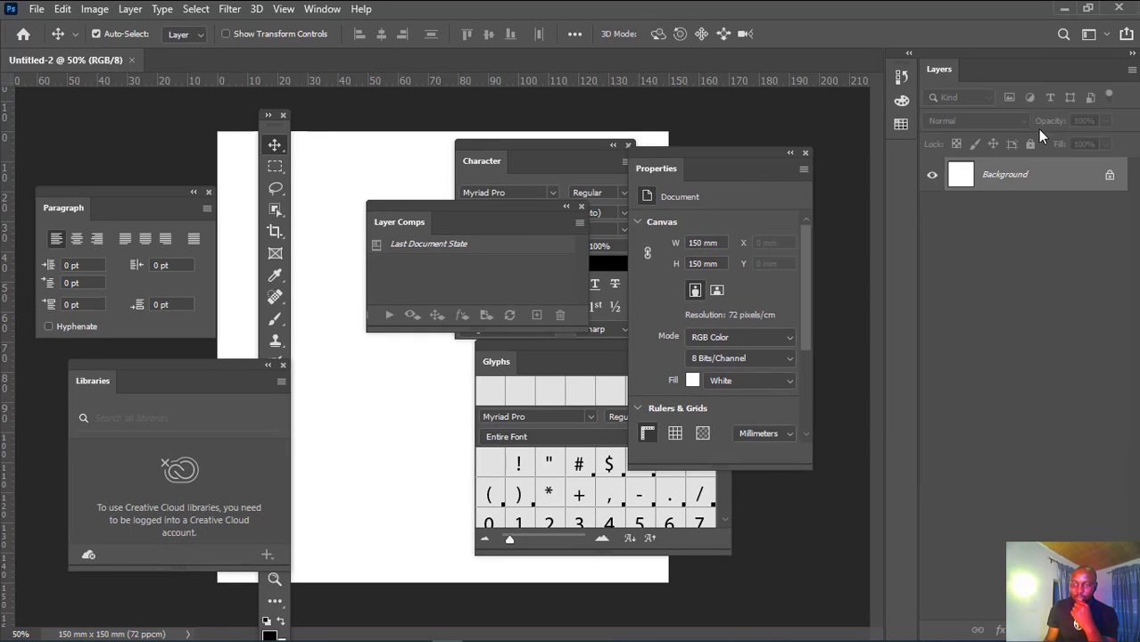
left_click_drag(953, 70, 340, 382)
Float the History and the other two icon panels, and briefly undock Untitled-2
left_click_drag(1126, 77, 1062, 138)
left_click_drag(1126, 78, 1061, 208)
left_click_drag(1126, 78, 912, 372)
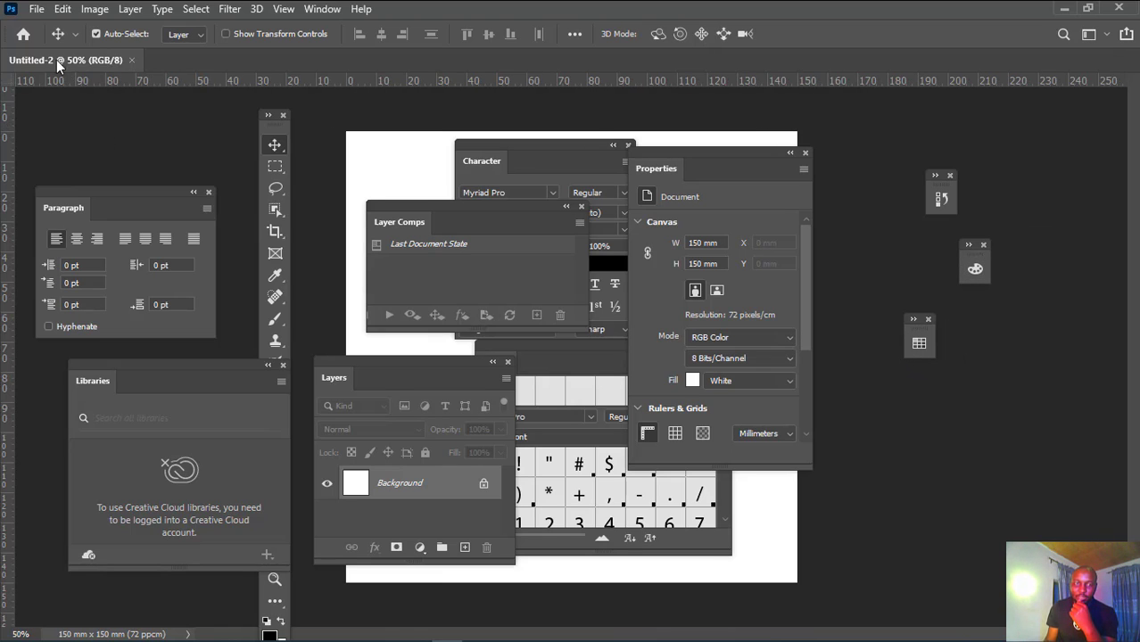
mouse_move(80, 63)
left_mouse_down()
mouse_move(140, 117)
mouse_move(522, 158)
mouse_move(631, 95)
mouse_move(511, 107)
mouse_move(441, 84)
mouse_move(63, 68)
mouse_move(64, 57)
left_mouse_up()
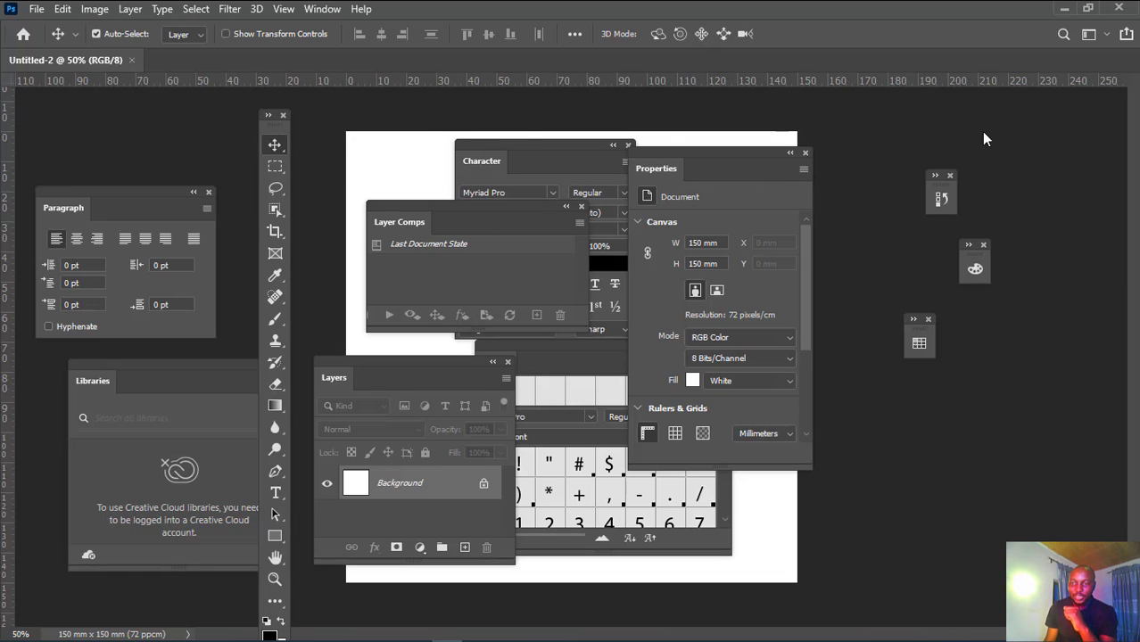
Dock the toolbar on the right edge and close the Layer Comps and Libraries panels
left_click_drag(275, 116, 1126, 98)
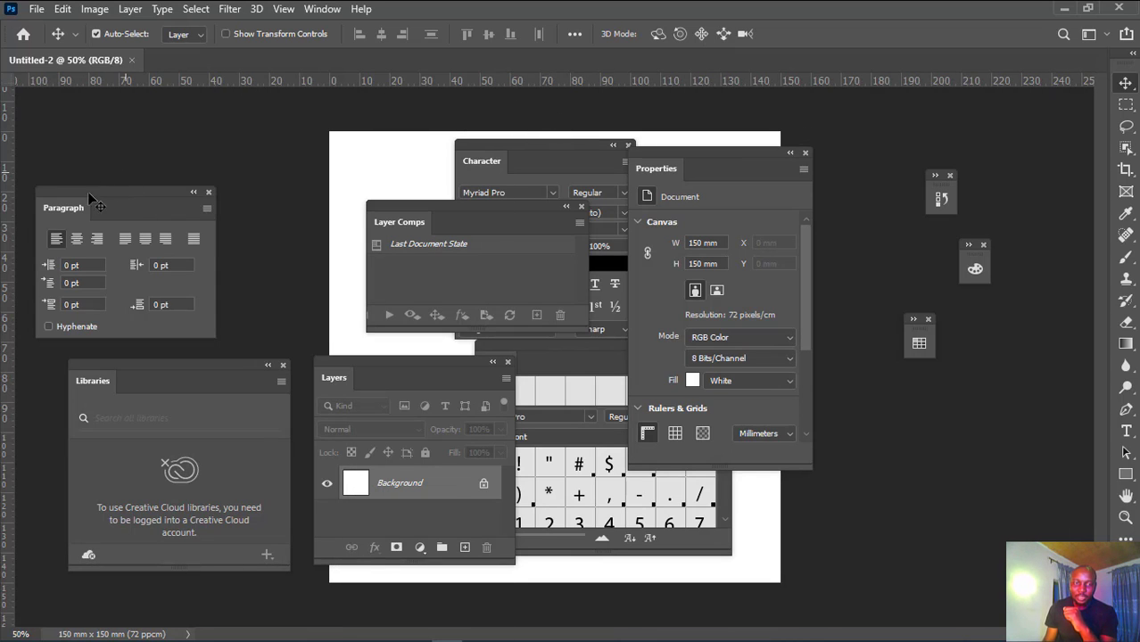
left_click_drag(89, 199, 143, 145)
left_click_drag(406, 214, 336, 149)
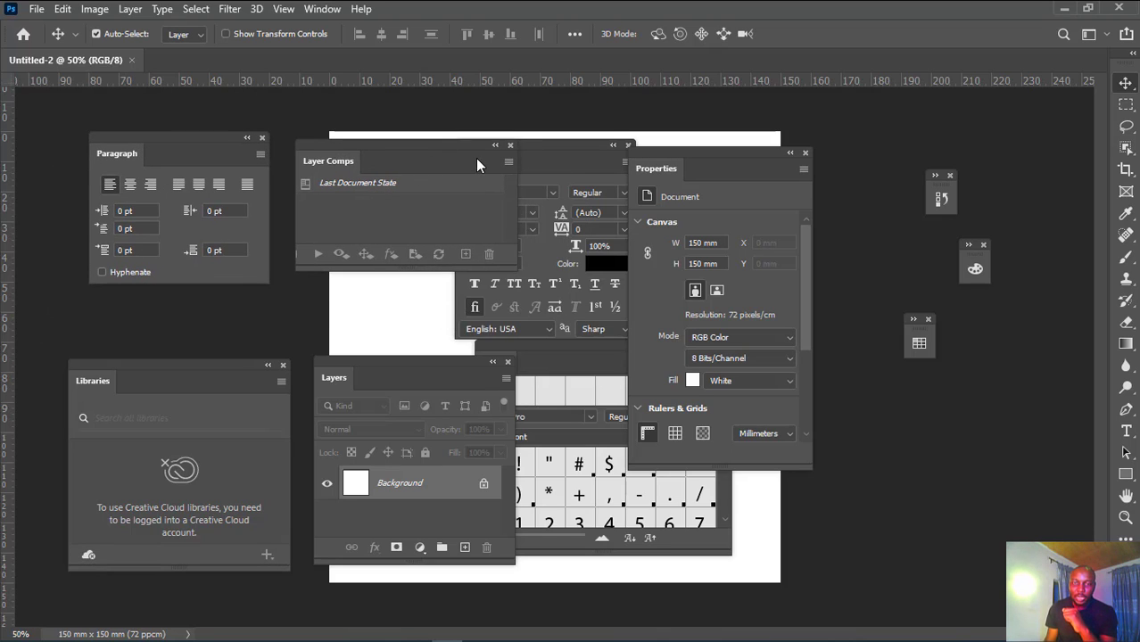
left_click(510, 145)
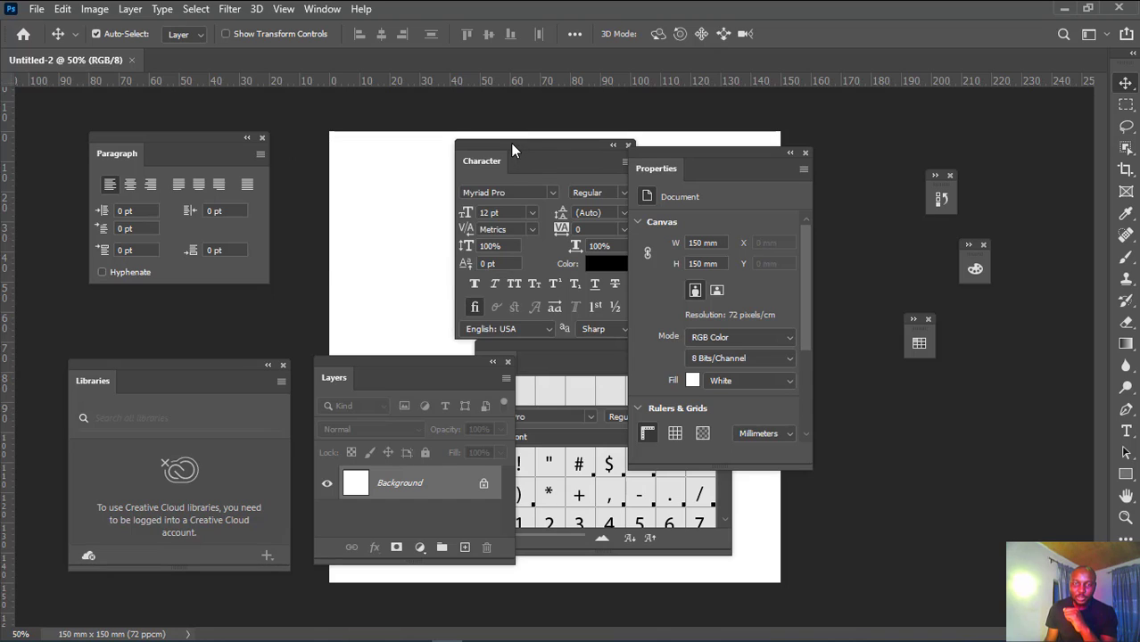
left_click_drag(508, 147, 197, 151)
left_click_drag(92, 380, 372, 172)
left_click(540, 164)
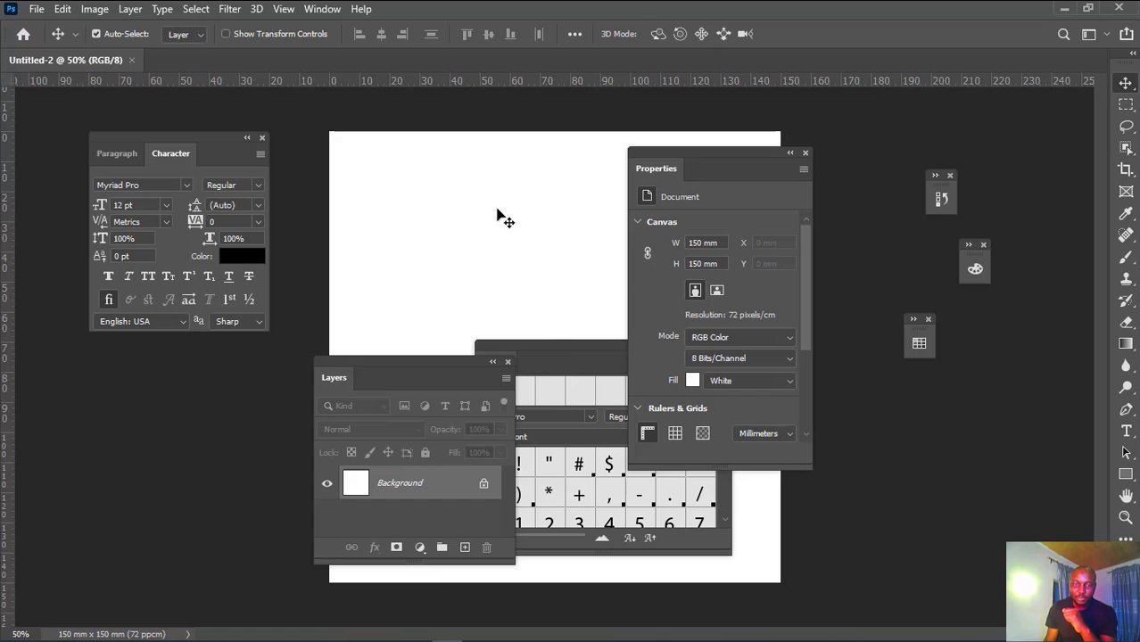
Group Layers and Glyphs with the Paragraph and Character panels, leaving Properties separate
left_click_drag(335, 376, 224, 154)
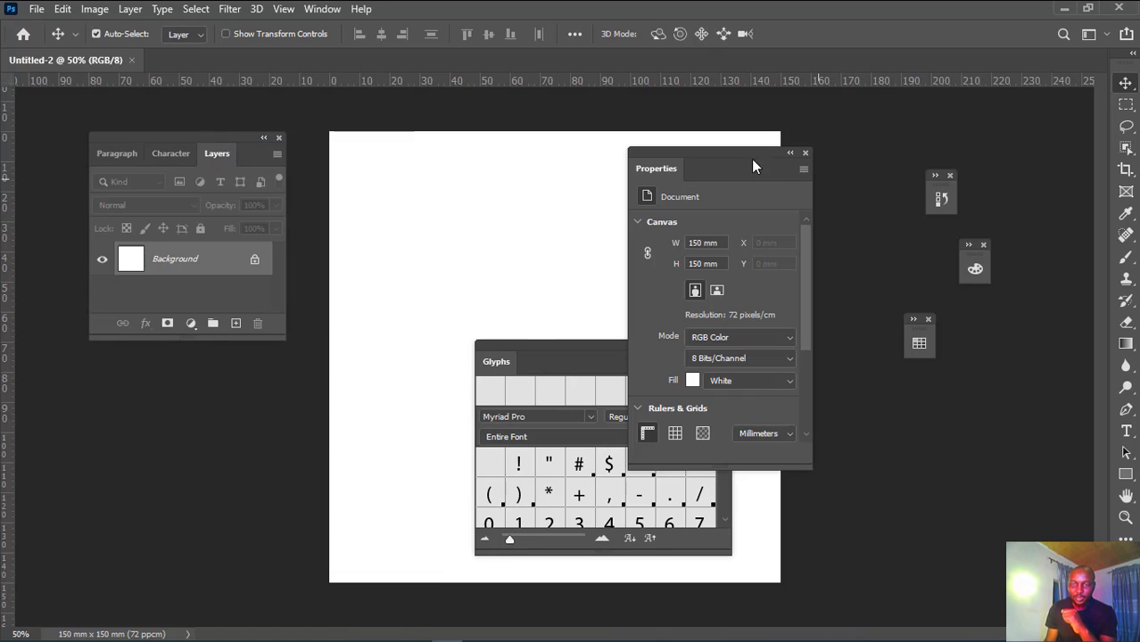
left_click_drag(769, 146, 632, 147)
left_click_drag(554, 159, 438, 154)
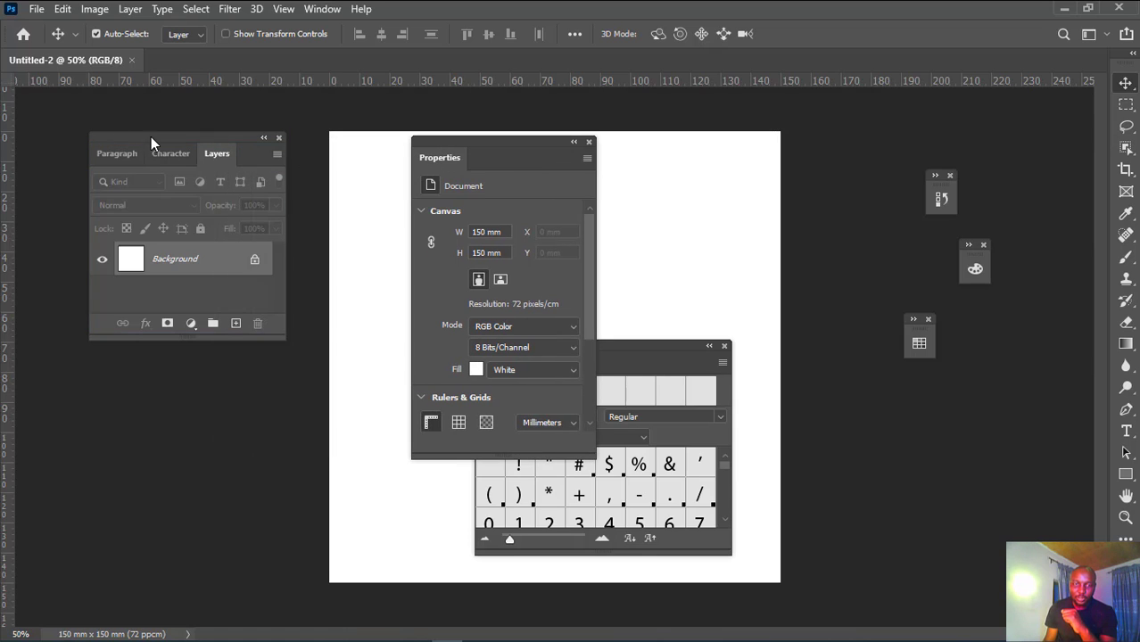
left_click_drag(658, 344, 751, 255)
left_click_drag(596, 262, 254, 157)
left_click_drag(192, 133, 201, 125)
left_click_drag(313, 131, 261, 120)
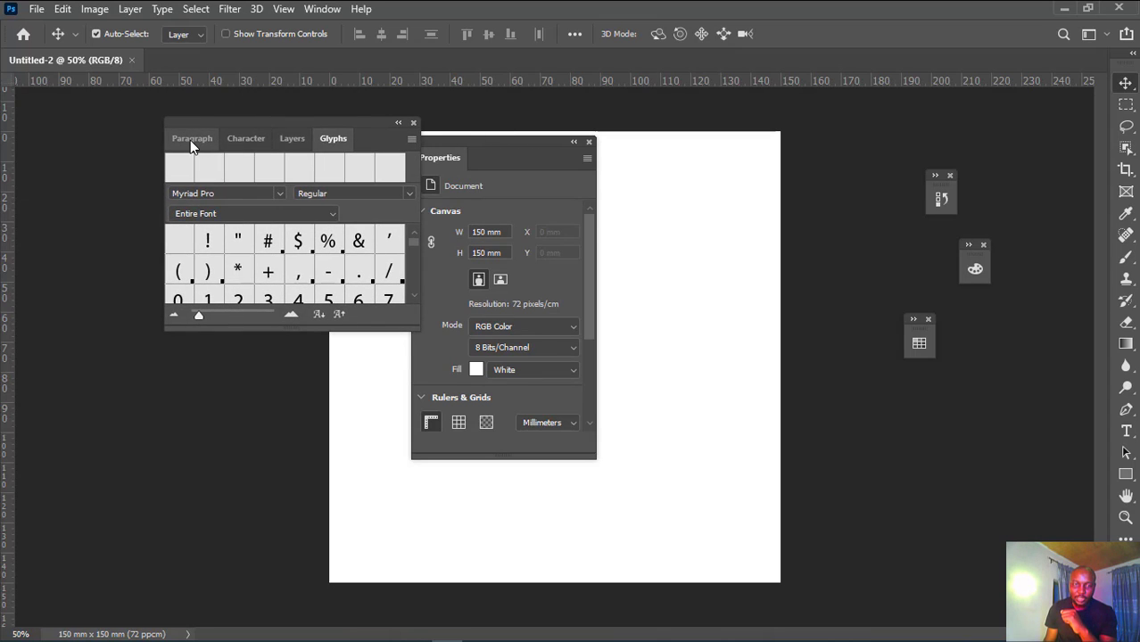
Dock the Paragraph group and Properties on the left, and the three icon panels beside the toolbar
left_click_drag(193, 148, 2, 134)
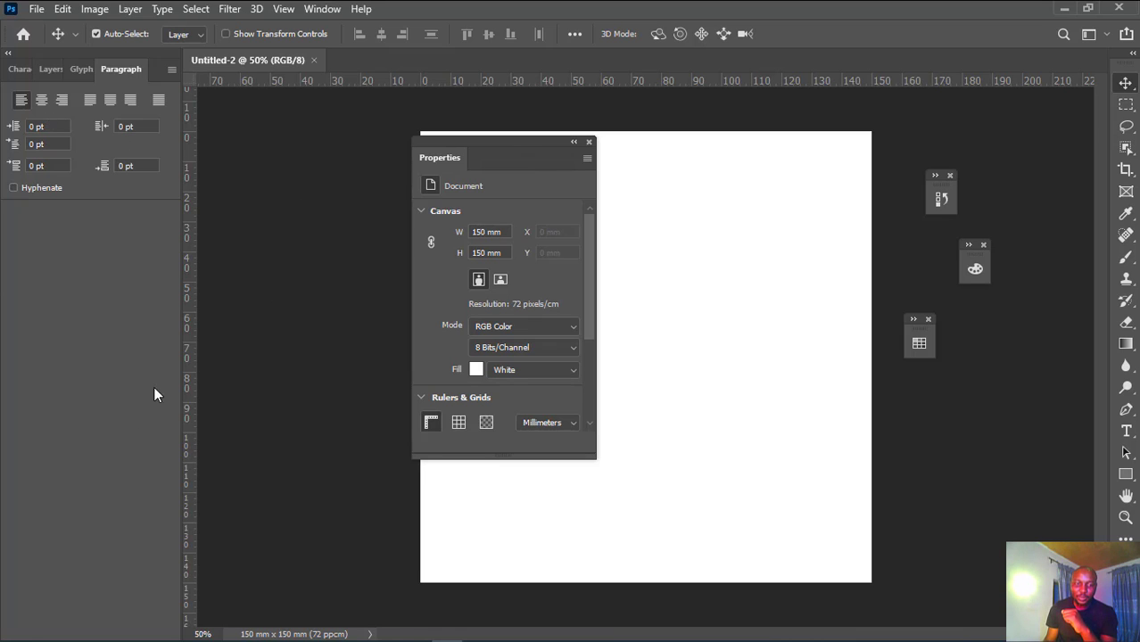
left_click_drag(451, 154, 111, 207)
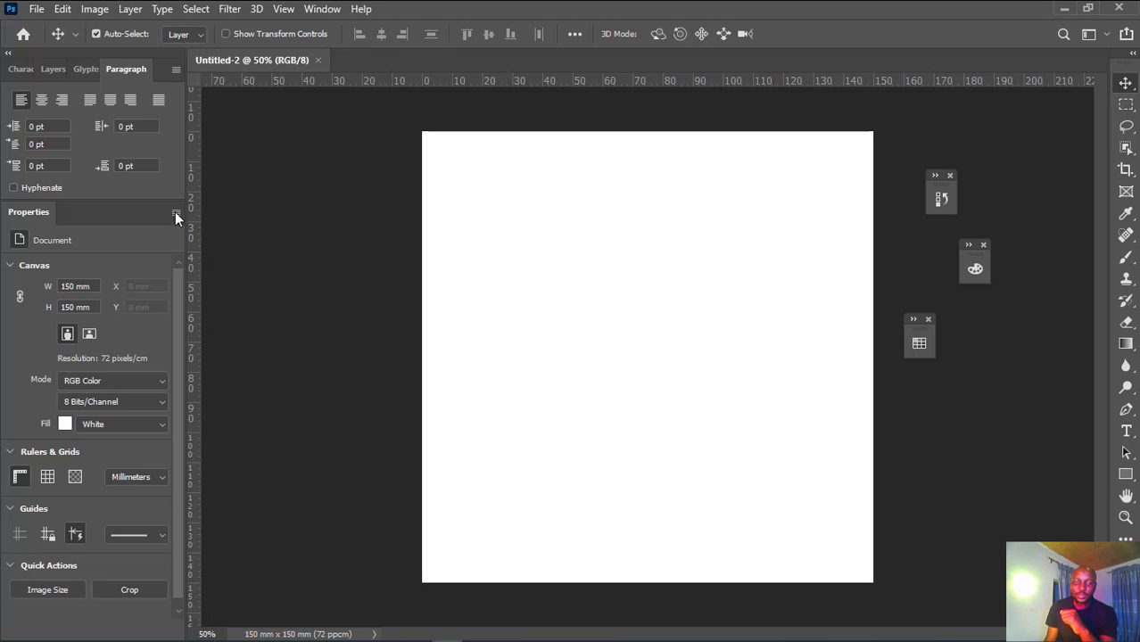
left_click_drag(944, 191, 1098, 154)
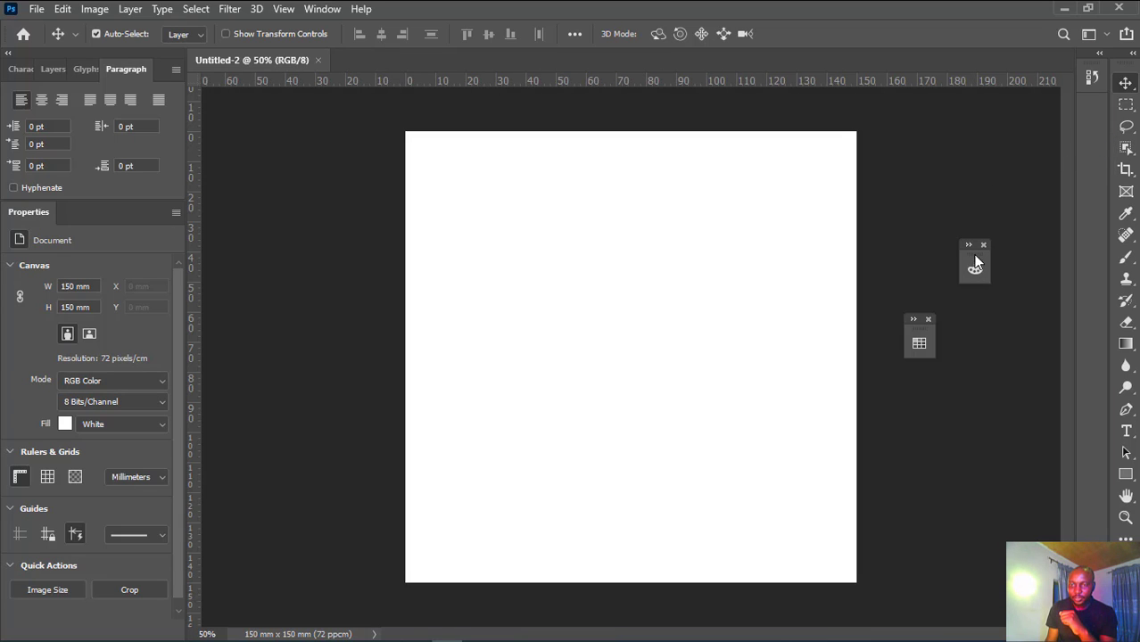
left_click_drag(975, 261, 1090, 112)
left_click_drag(921, 330, 1096, 143)
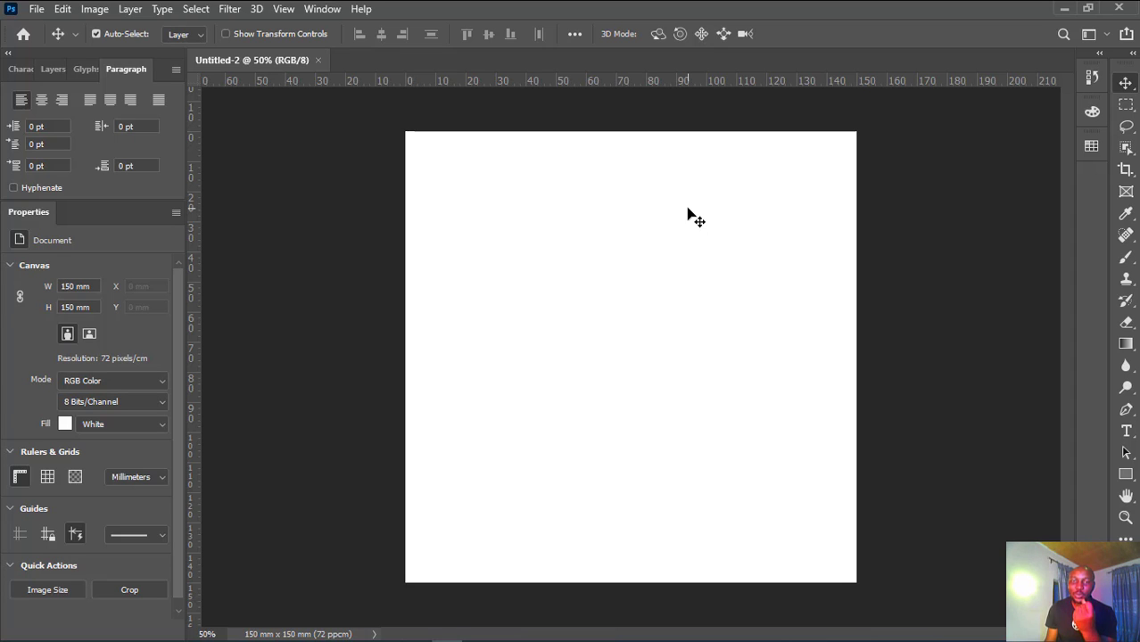
Try the Essentials workspace, then pick Typography from the workspace list
left_click(1107, 34)
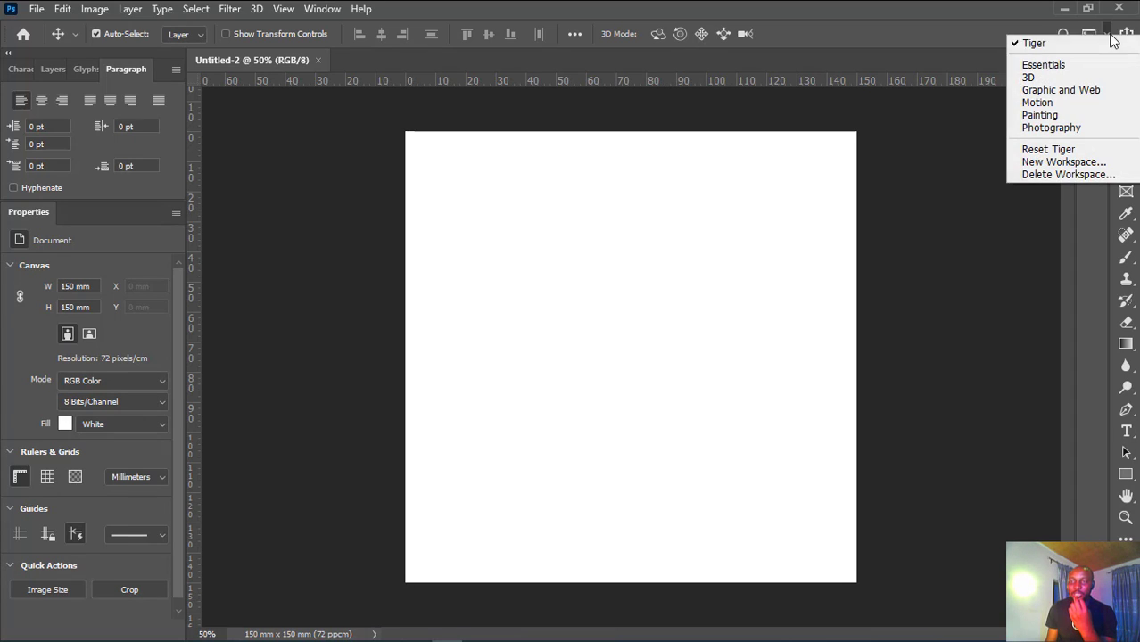
left_click(1071, 66)
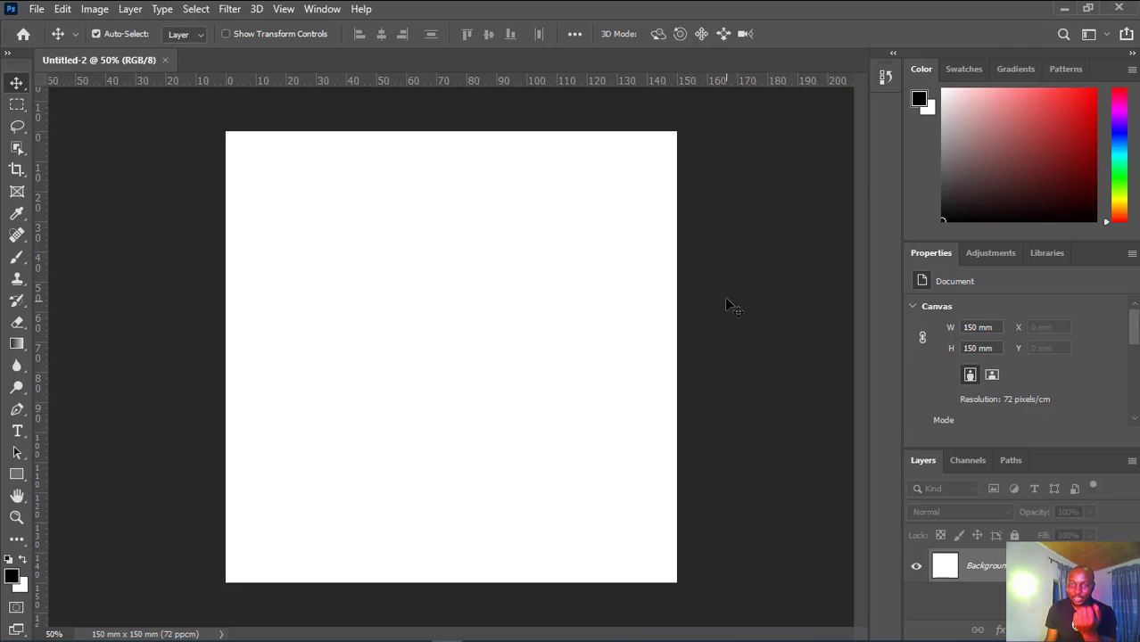
left_click(1109, 36)
left_click(1093, 42)
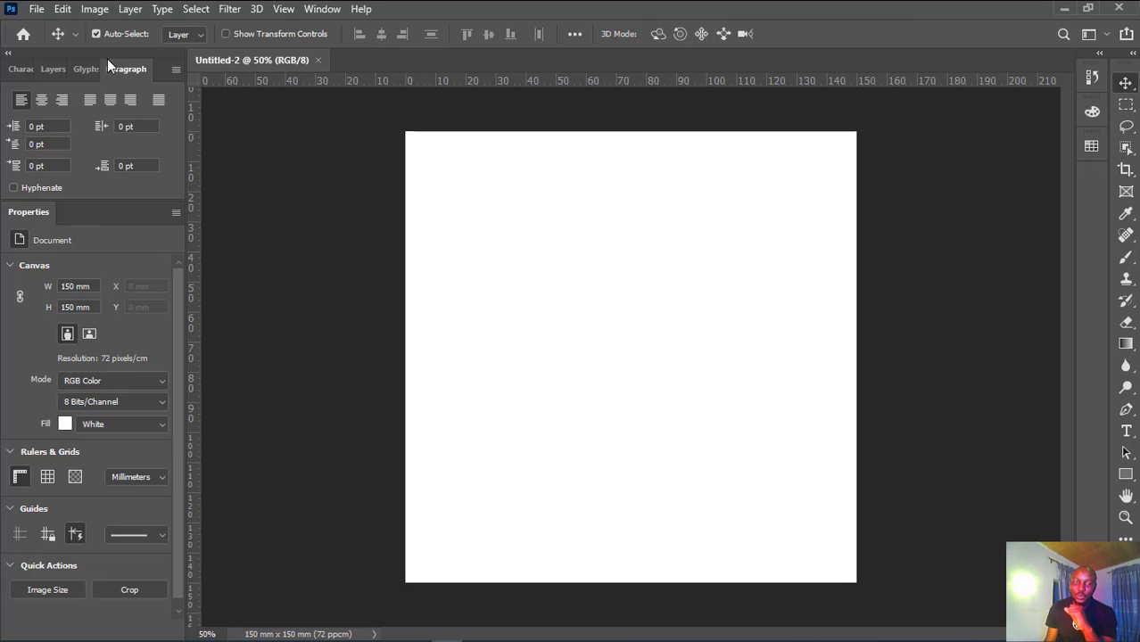
Float the Paragraph, Glyphs, Layers, Character, Properties and two icon panels; dock the toolbar left
left_click_drag(127, 67, 376, 157)
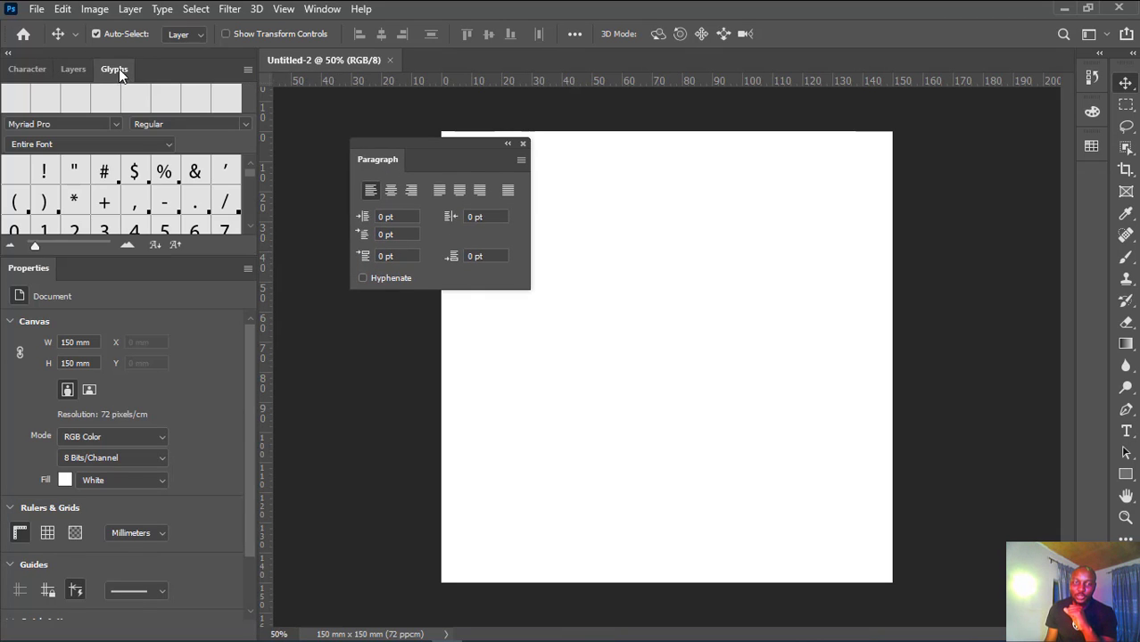
left_click_drag(120, 75, 608, 178)
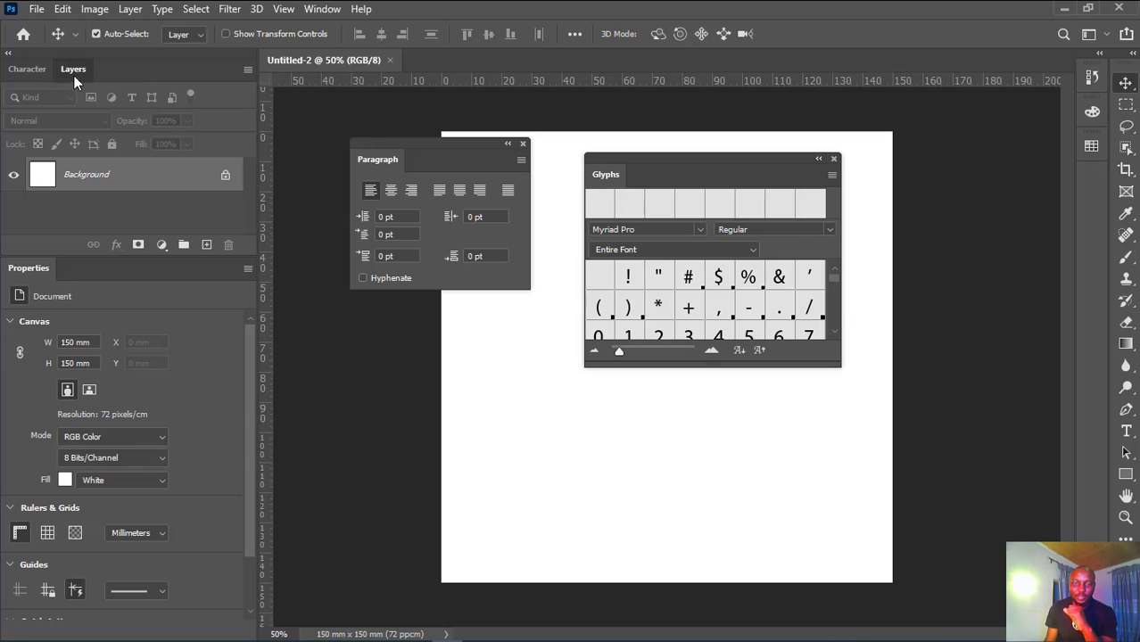
left_click_drag(89, 72, 864, 189)
left_click_drag(32, 68, 624, 334)
left_click_drag(1092, 77, 998, 143)
left_click_drag(1092, 111, 904, 121)
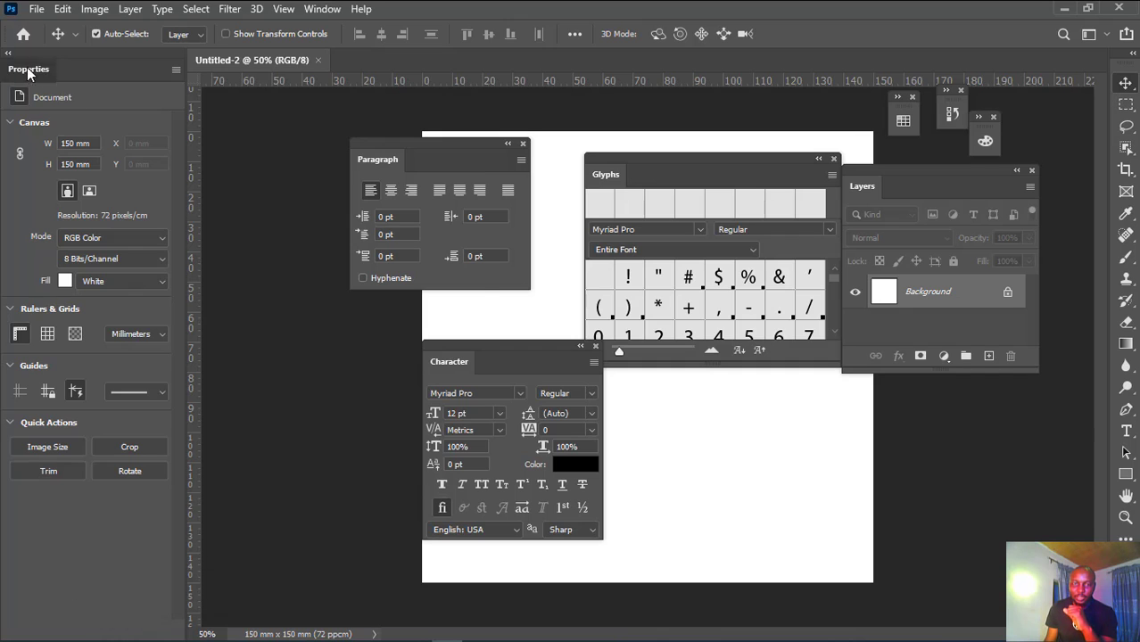
left_click_drag(29, 69, 271, 277)
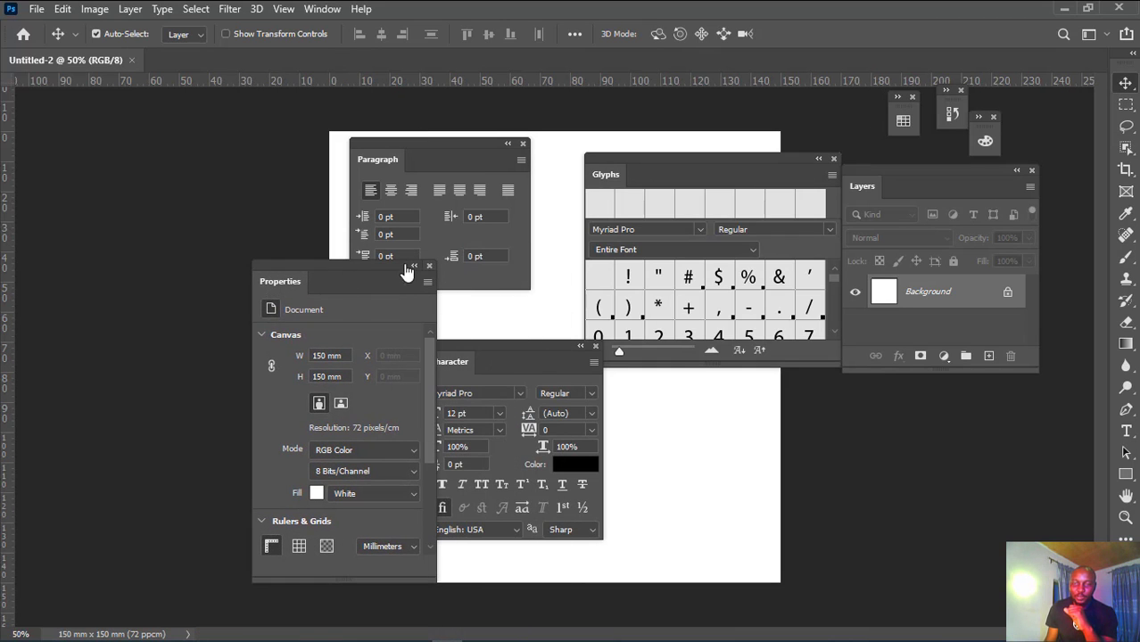
left_click_drag(1132, 70, 3, 116)
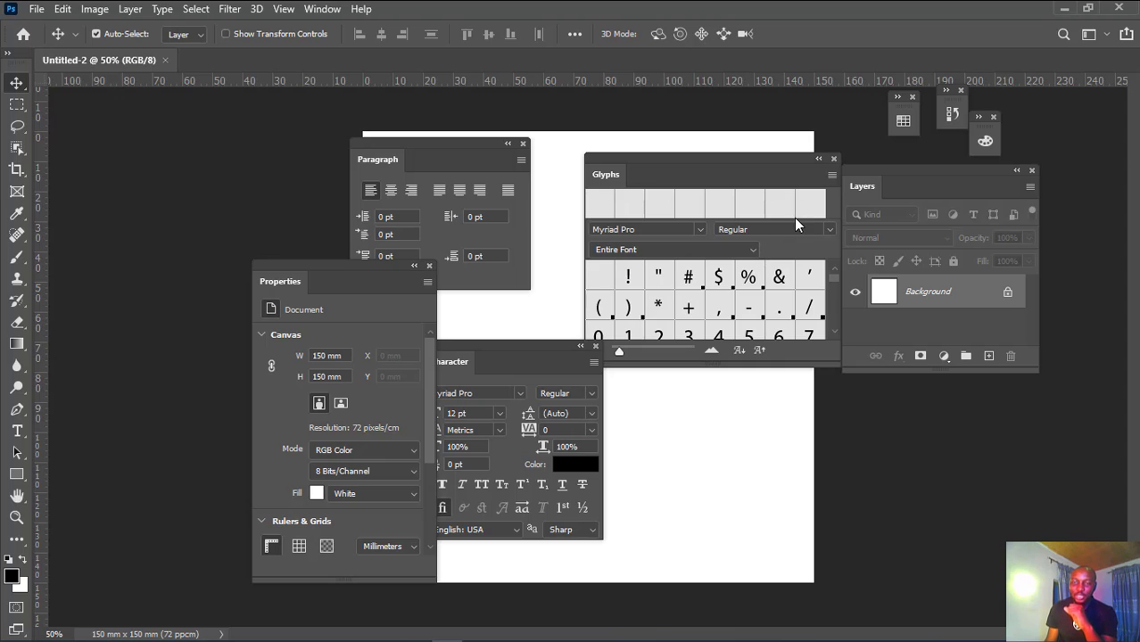
left_click_drag(917, 167, 973, 198)
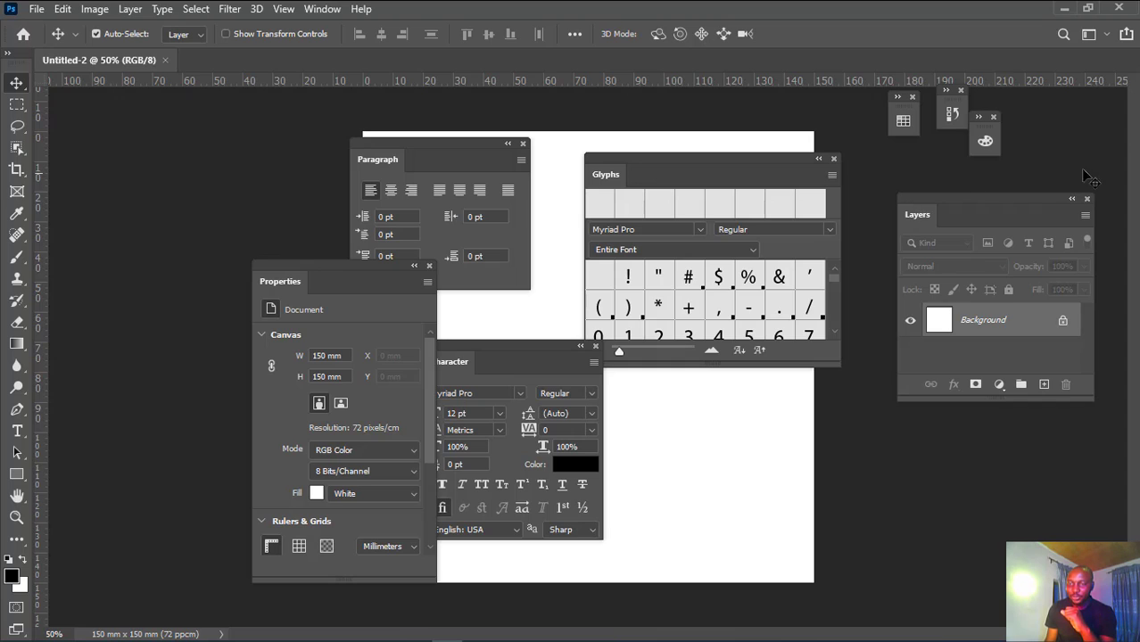
Dock the Layers panel as a full-height right column and move the collapsed icon panels and Properties aside
left_click_drag(923, 205, 1126, 188)
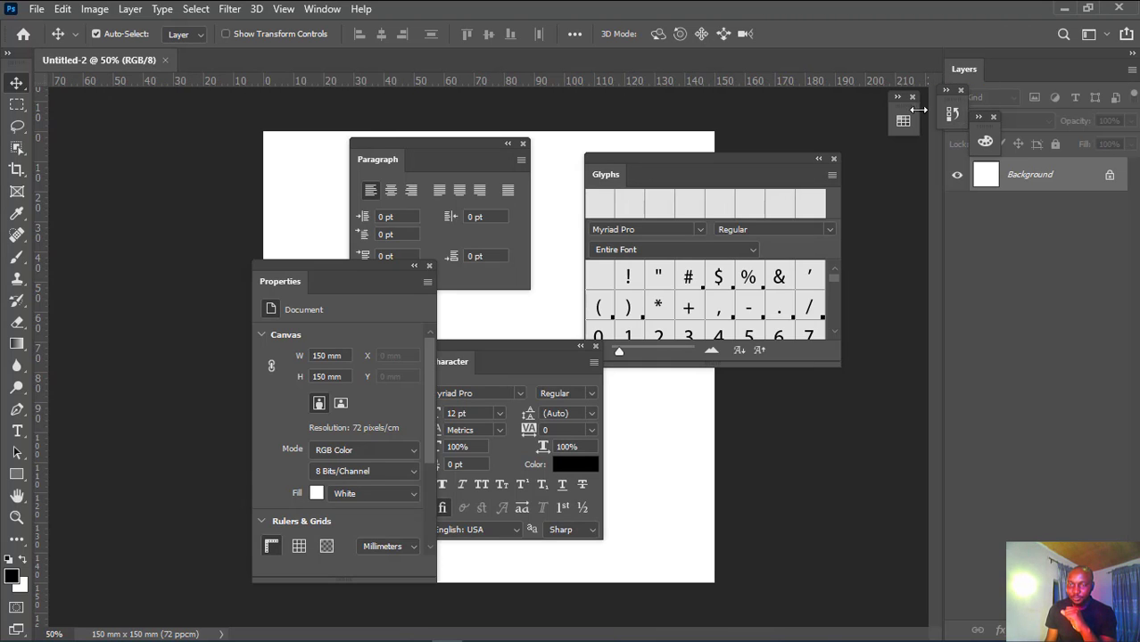
mouse_move(909, 116)
left_mouse_down()
mouse_move(937, 119)
mouse_move(893, 145)
left_mouse_up()
left_click_drag(984, 126, 895, 219)
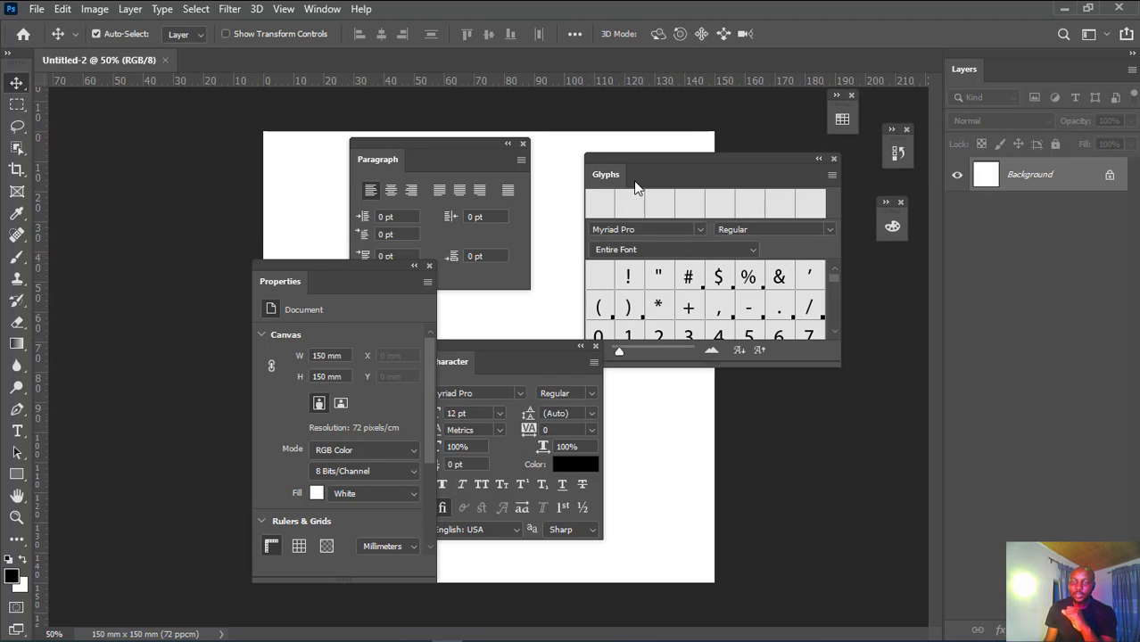
left_click_drag(339, 266, 280, 273)
Dock the Paragraph, Character and Glyphs panels as tabs beside Layers
left_click_drag(382, 158, 1044, 68)
left_click(1022, 73)
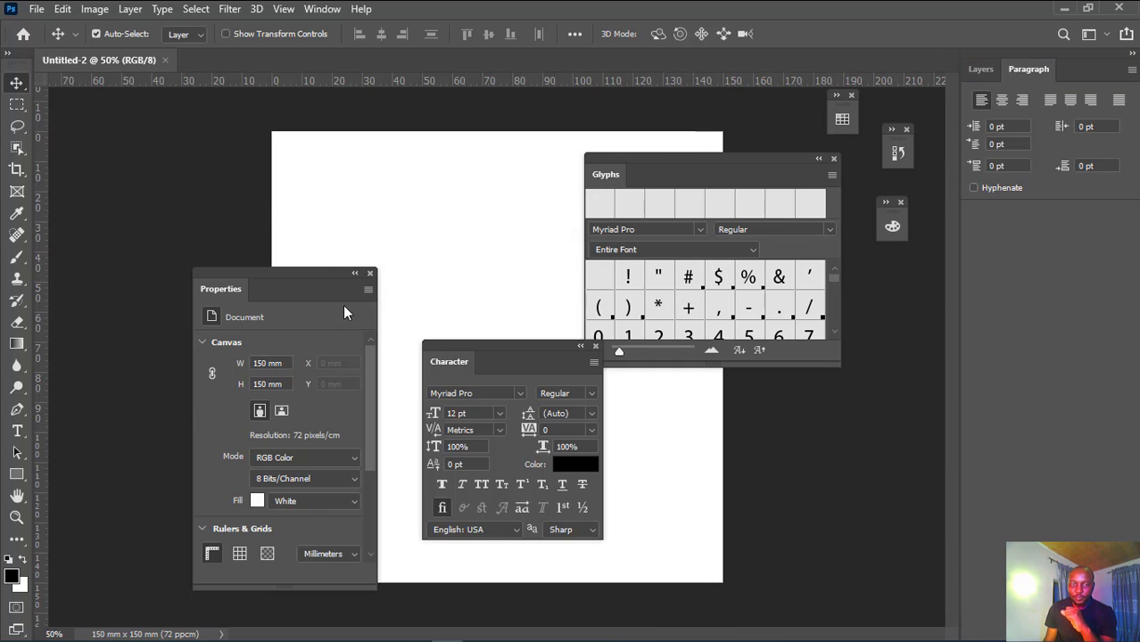
left_click_drag(455, 357, 1083, 70)
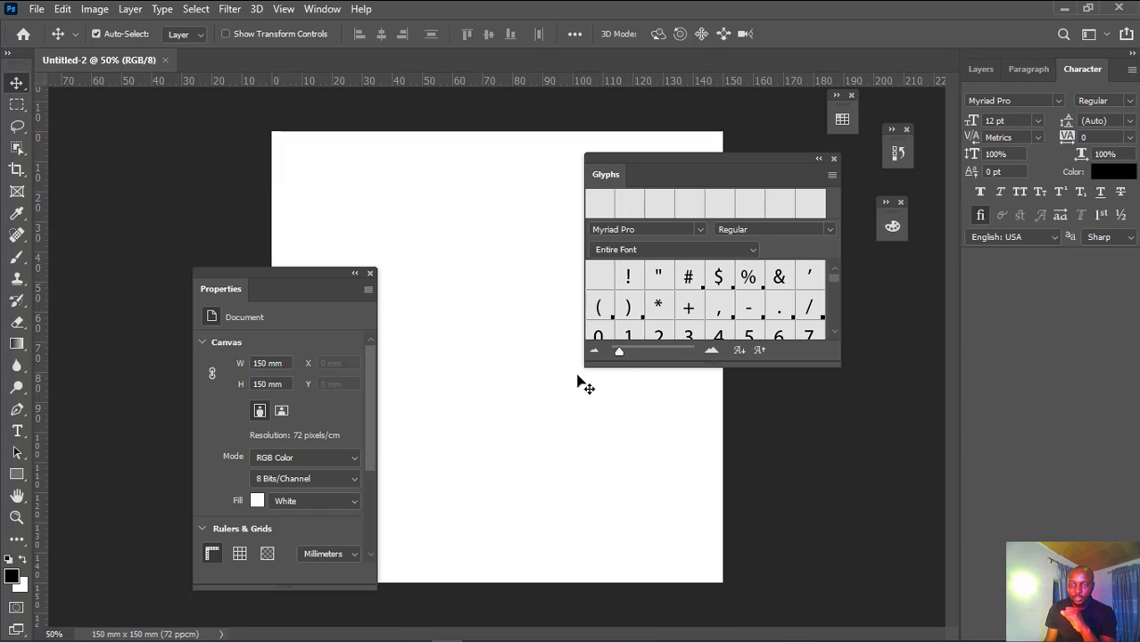
left_click_drag(612, 175, 1120, 80)
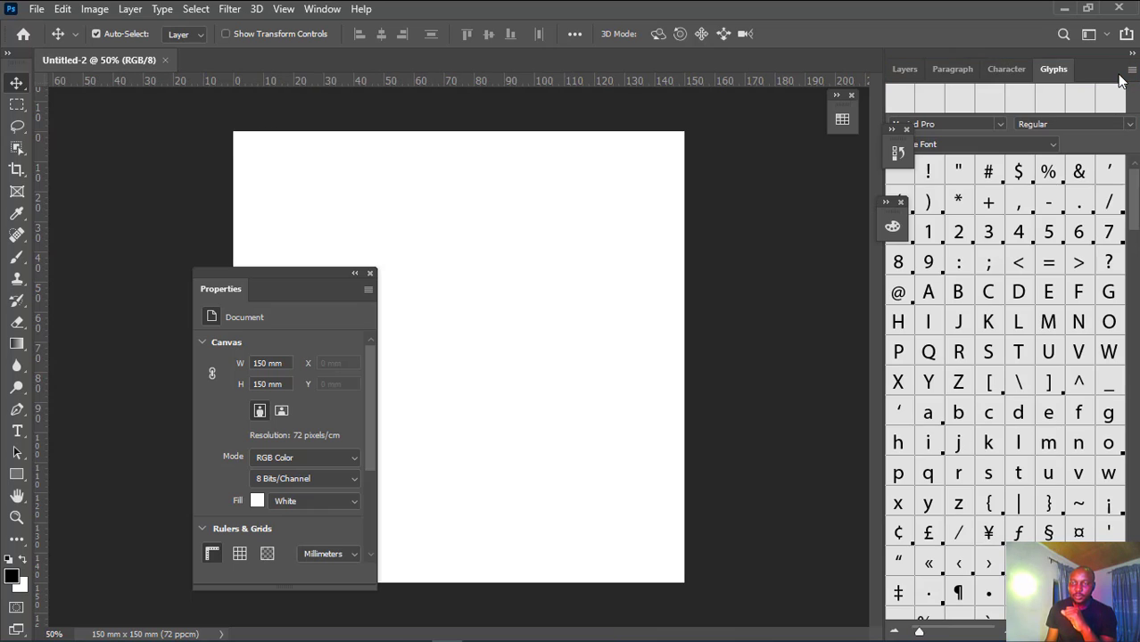
left_click(904, 70)
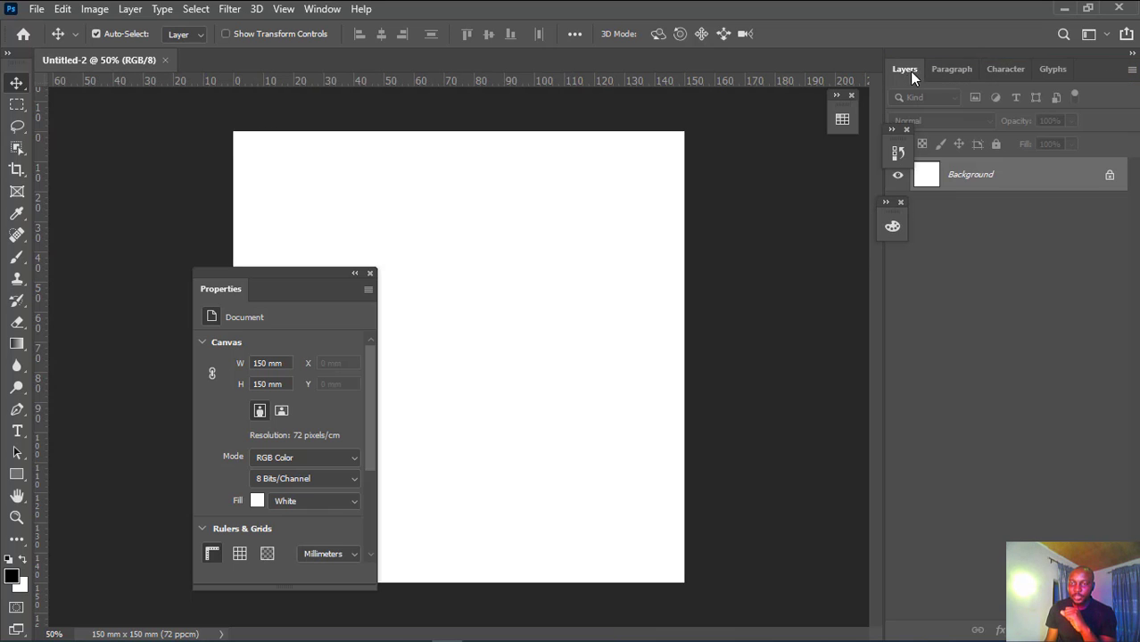
left_click(952, 69)
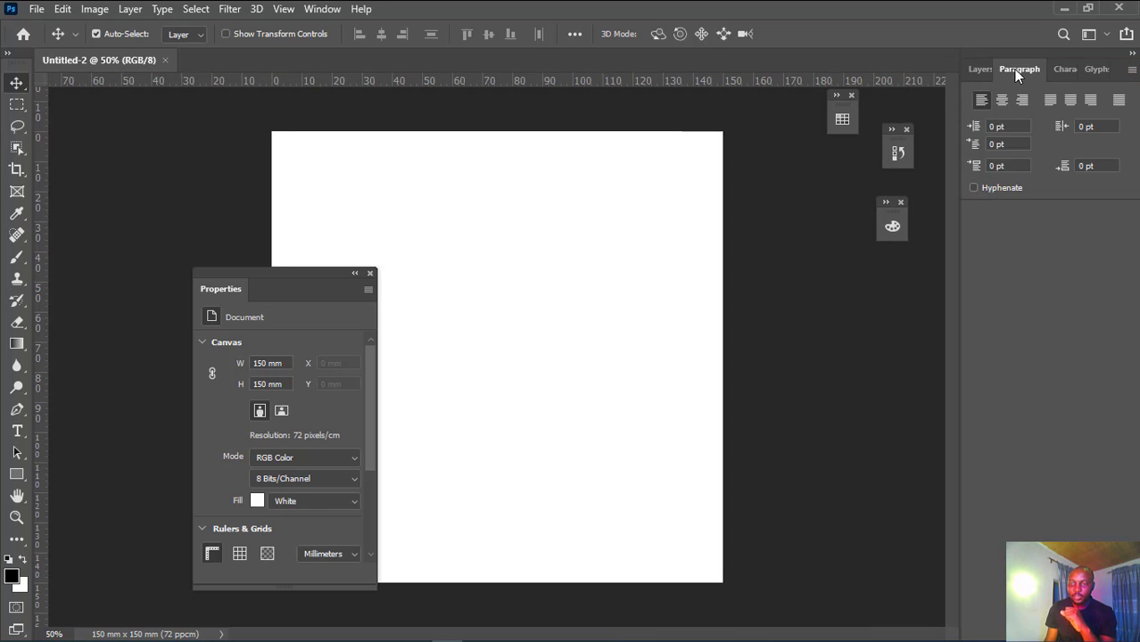
Dock the Properties panel below the Paragraph group and make it taller
left_click_drag(220, 299, 1007, 223)
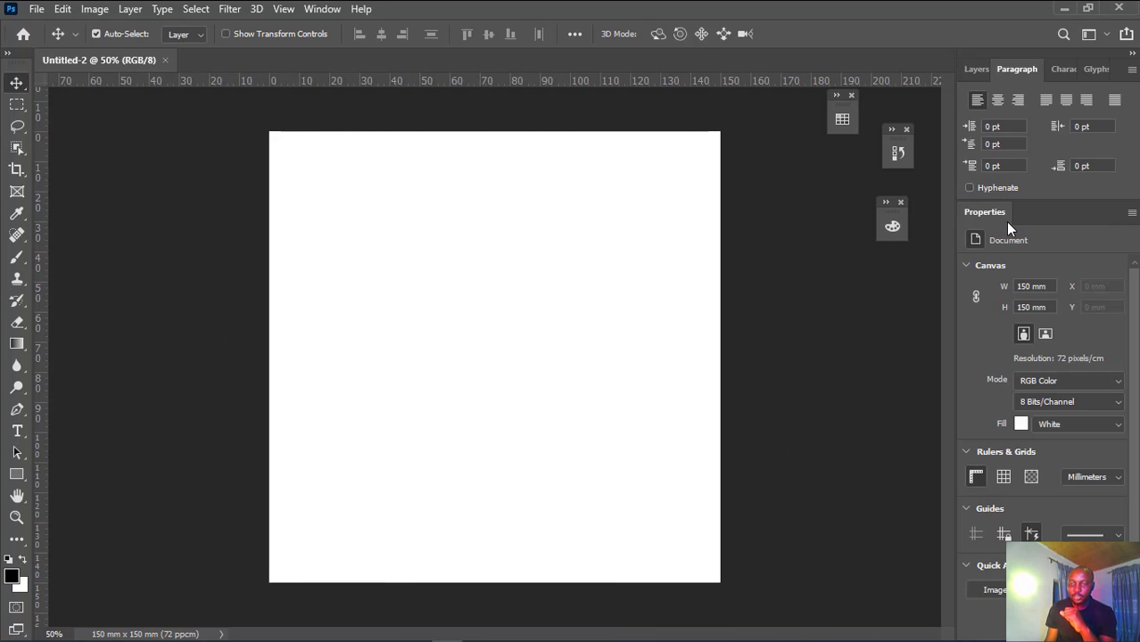
left_click(973, 71)
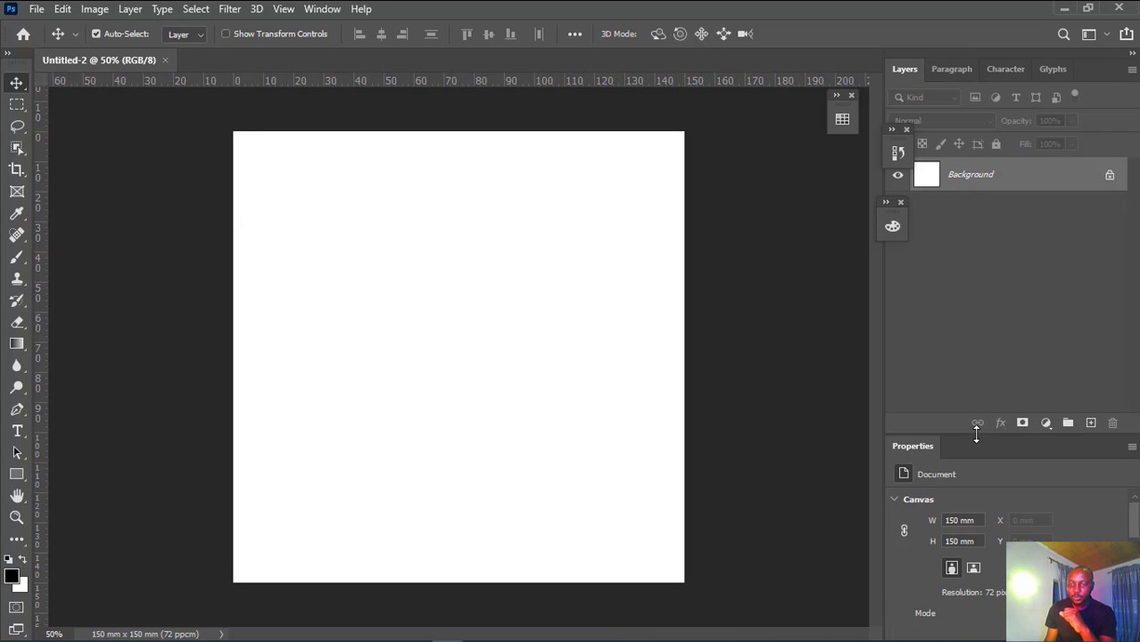
left_click_drag(978, 430, 970, 203)
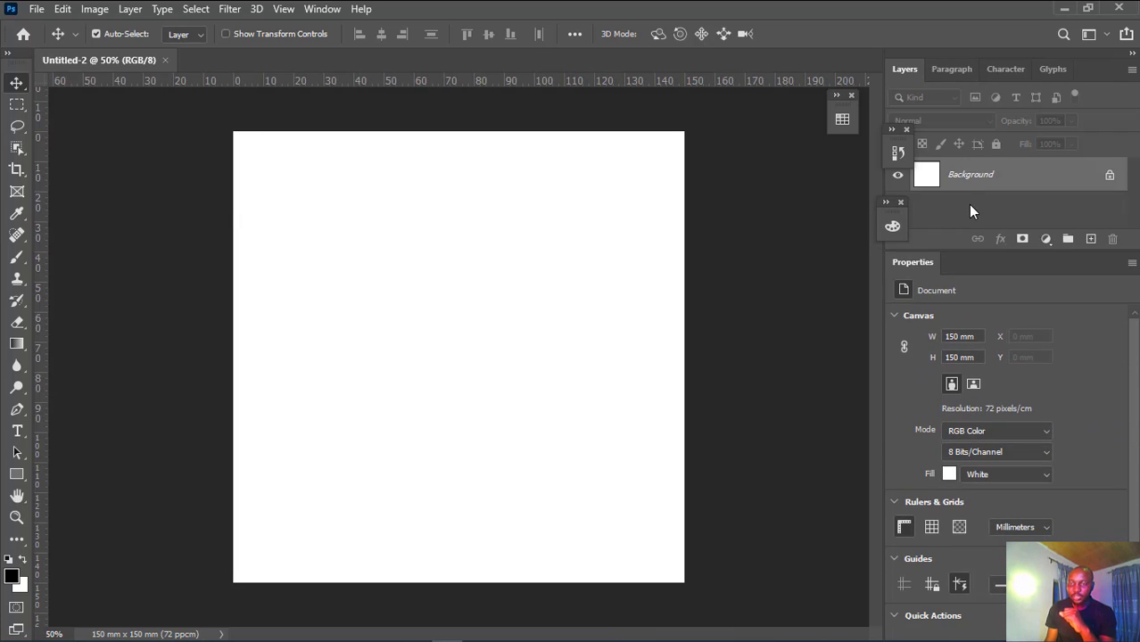
Unlock the Background into Layer 0, enlarge Layers, and dock the collapsed panel in its own column
left_click(1110, 176)
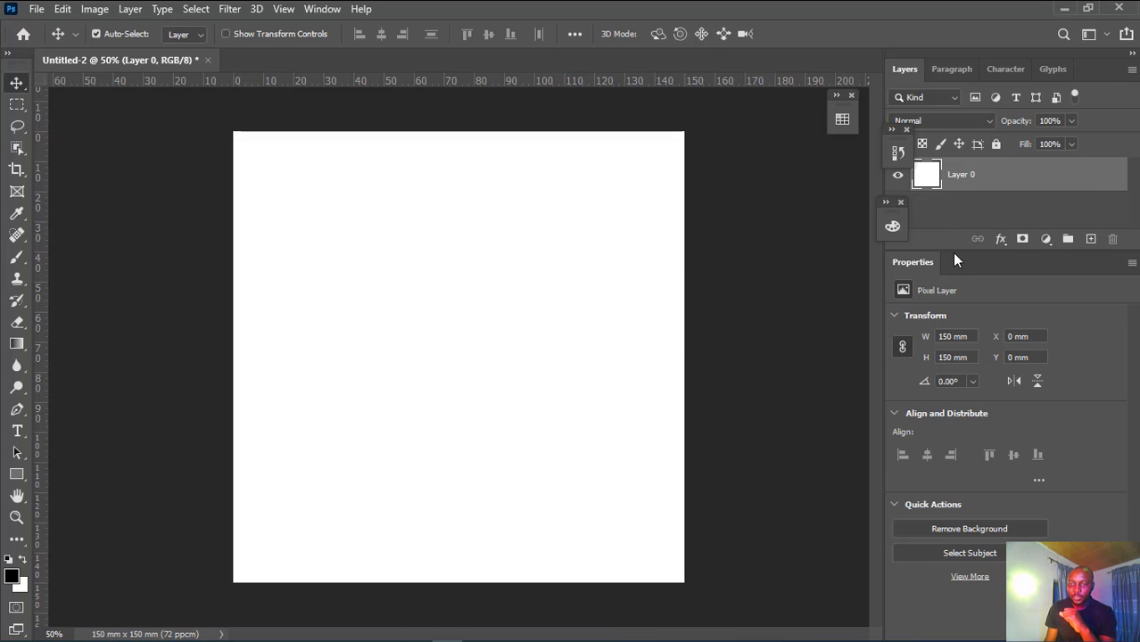
left_click_drag(955, 255, 970, 386)
mouse_move(889, 211)
left_mouse_down()
mouse_move(859, 208)
mouse_move(874, 198)
left_mouse_up()
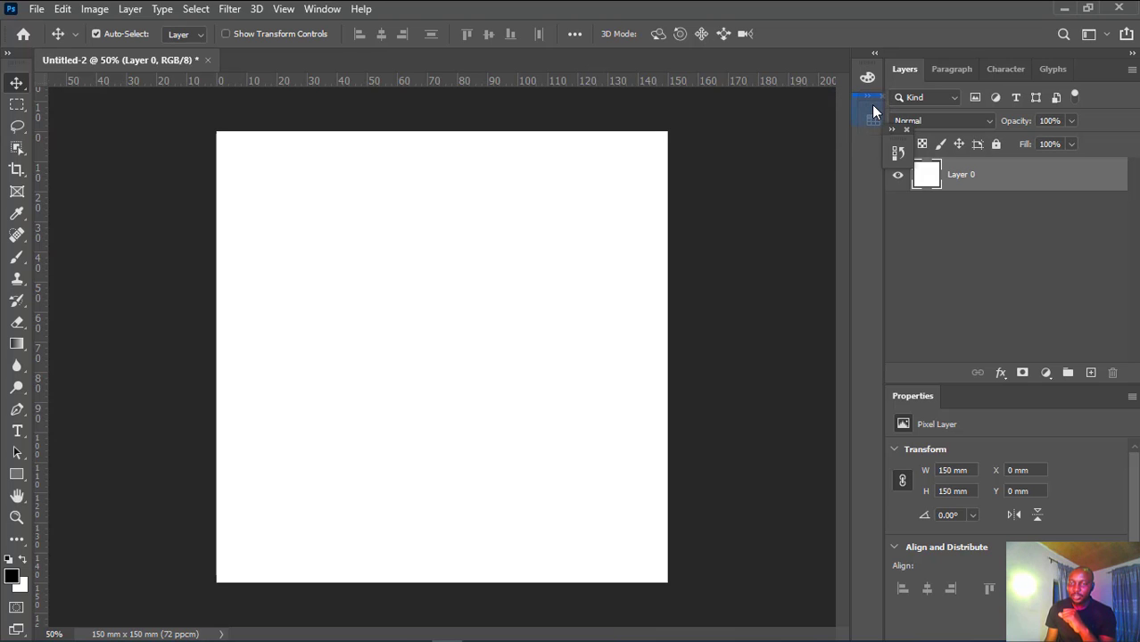
left_click_drag(874, 110, 871, 109)
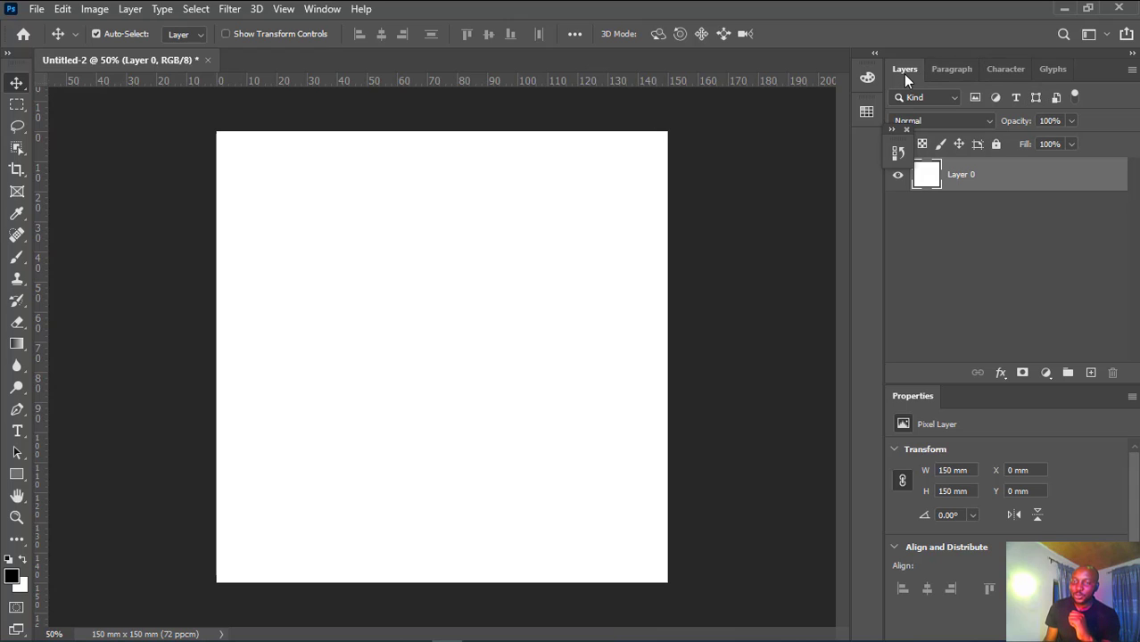
Close Layers, reopen it via Window > Layers, and place it after Paragraph, Character and Glyphs
right_click(904, 79)
left_click(945, 82)
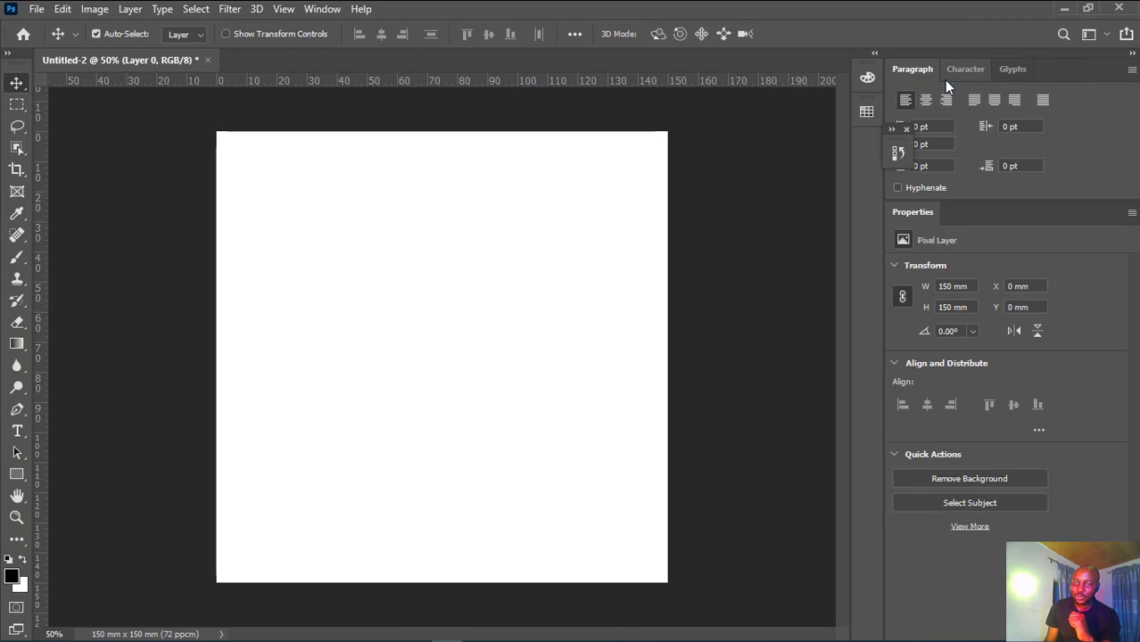
left_click(323, 10)
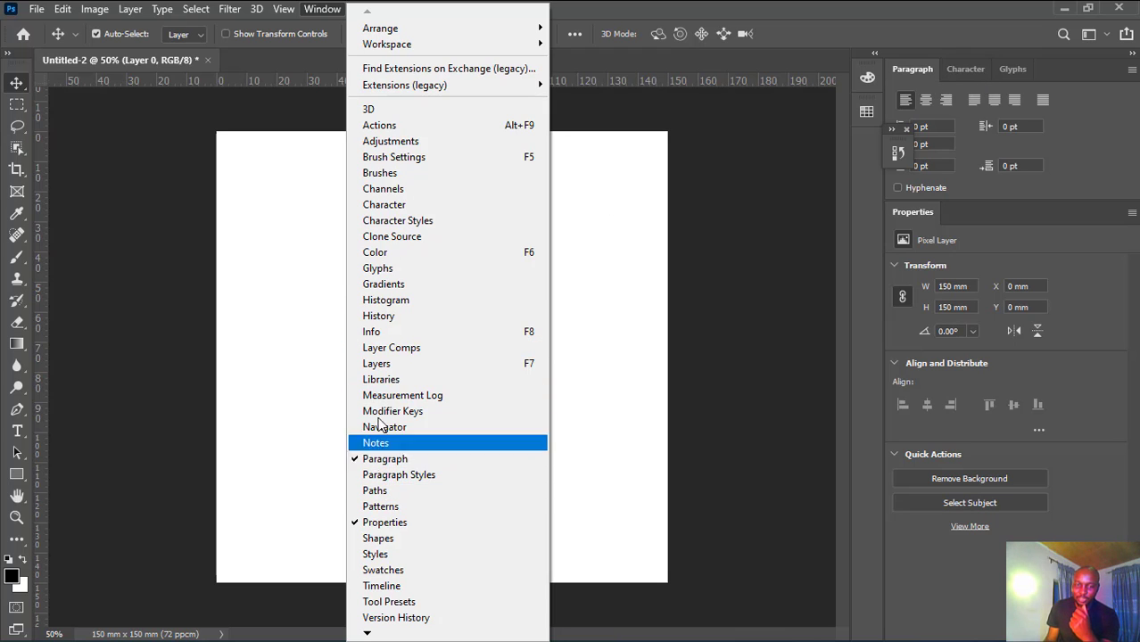
left_click(392, 364)
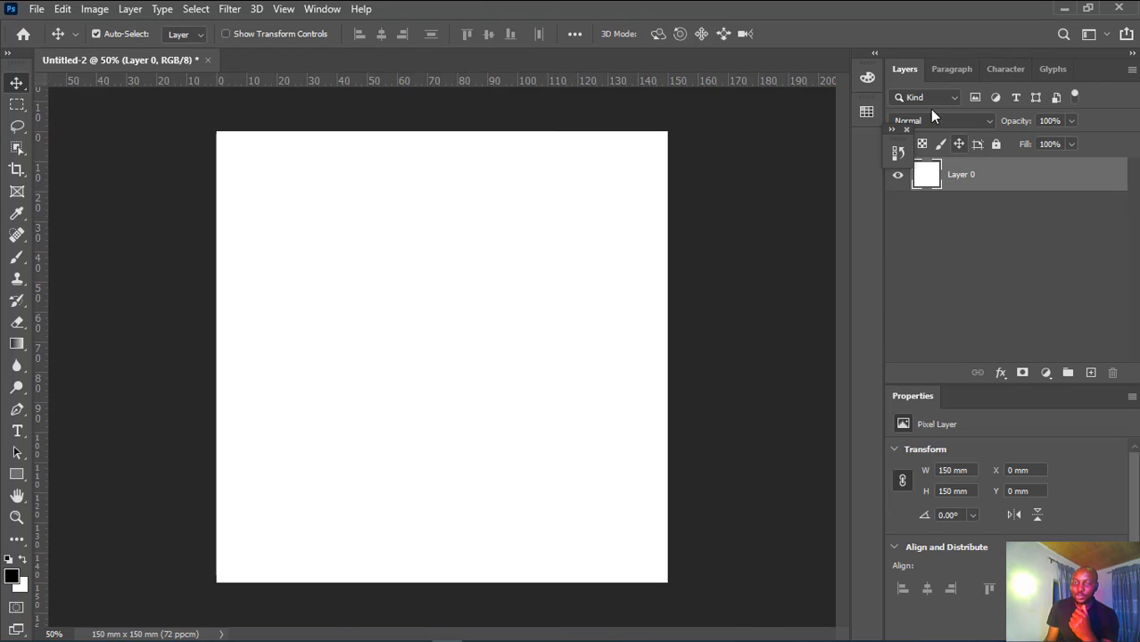
mouse_move(903, 71)
left_mouse_down()
mouse_move(932, 92)
mouse_move(894, 69)
left_mouse_up()
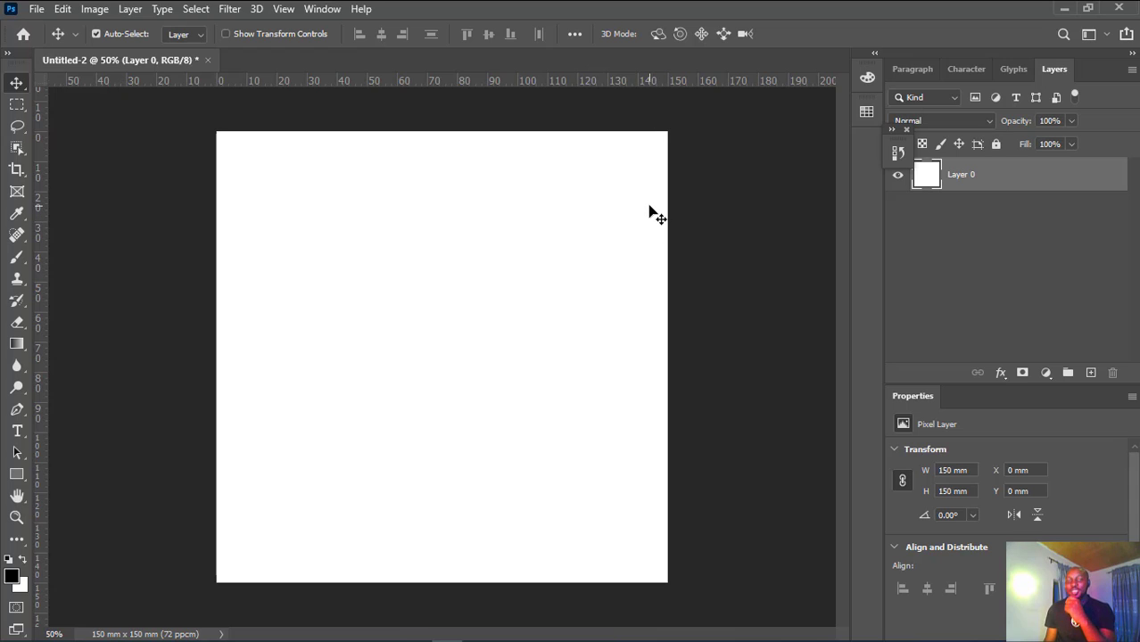